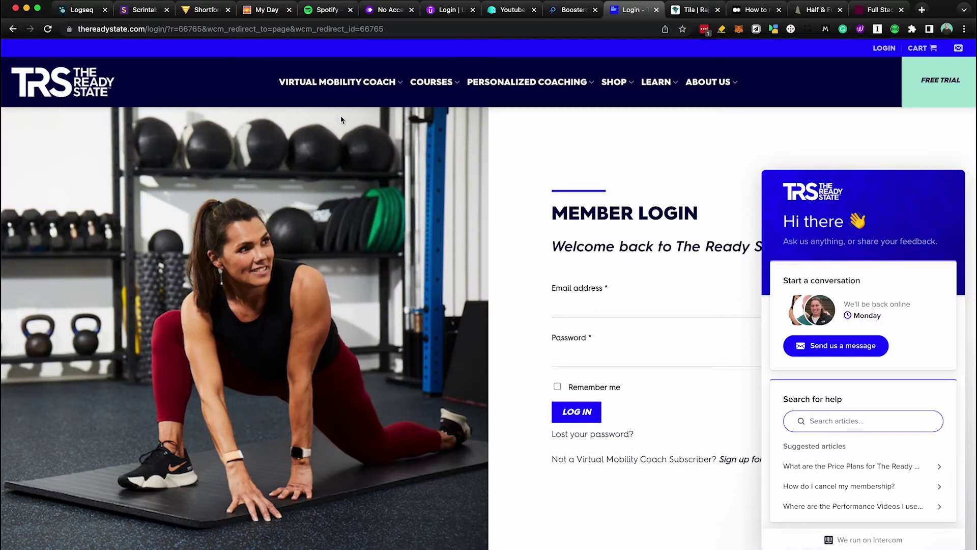
# Cycle through the open Chrome tabs, viewing pages such as the OKR article, trail-running plans, web developer program, Shortform library and Whimsical.
pyautogui.hotkey('ctrl', 'Tab')
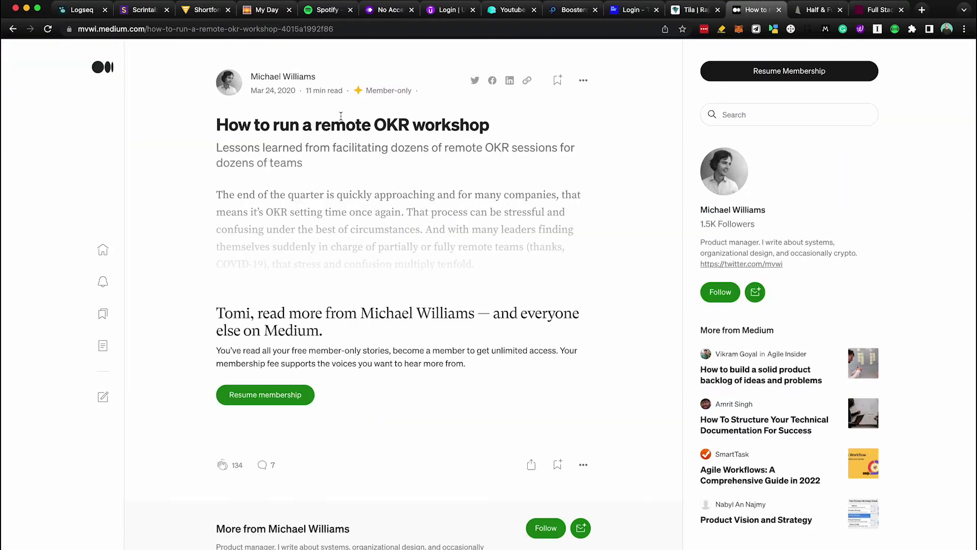
pyautogui.hotkey('ctrl', 'Tab')
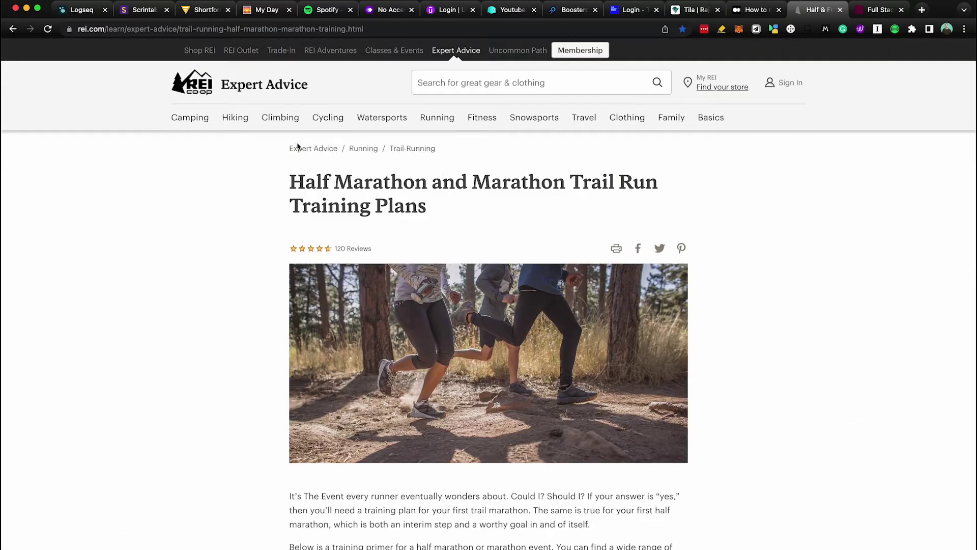
pyautogui.hotkey('ctrl', 'Tab')
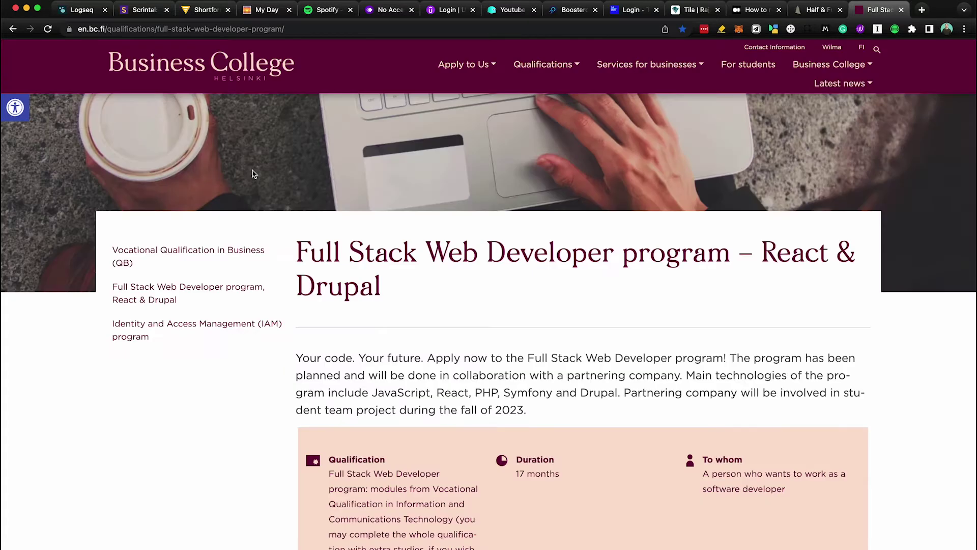
pyautogui.hotkey('ctrl', 'Tab')
pyautogui.hotkey('ctrl', 'Tab')
pyautogui.hotkey('ctrl', 'Tab')
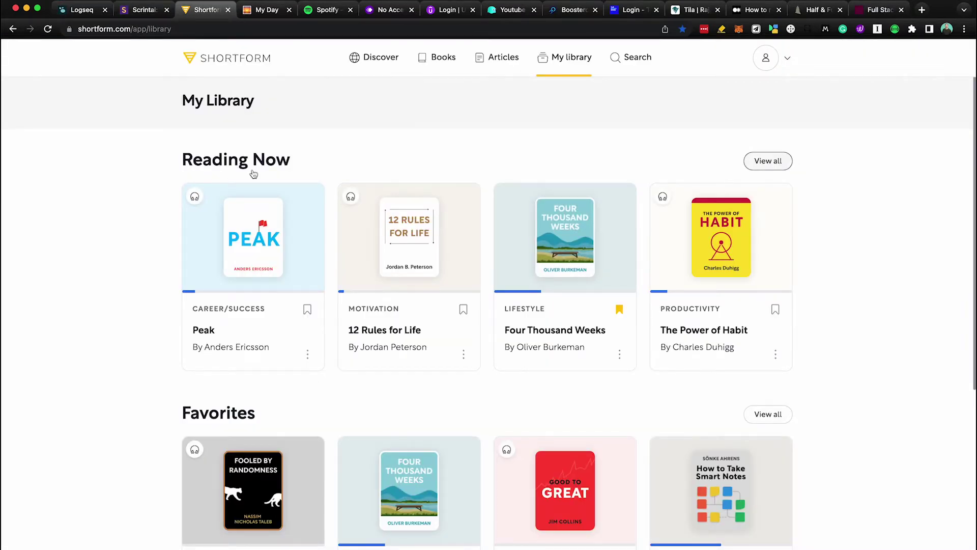
pyautogui.hotkey('ctrl', 'Tab')
pyautogui.hotkey('ctrl', 'Tab')
pyautogui.hotkey('ctrl', 'Tab')
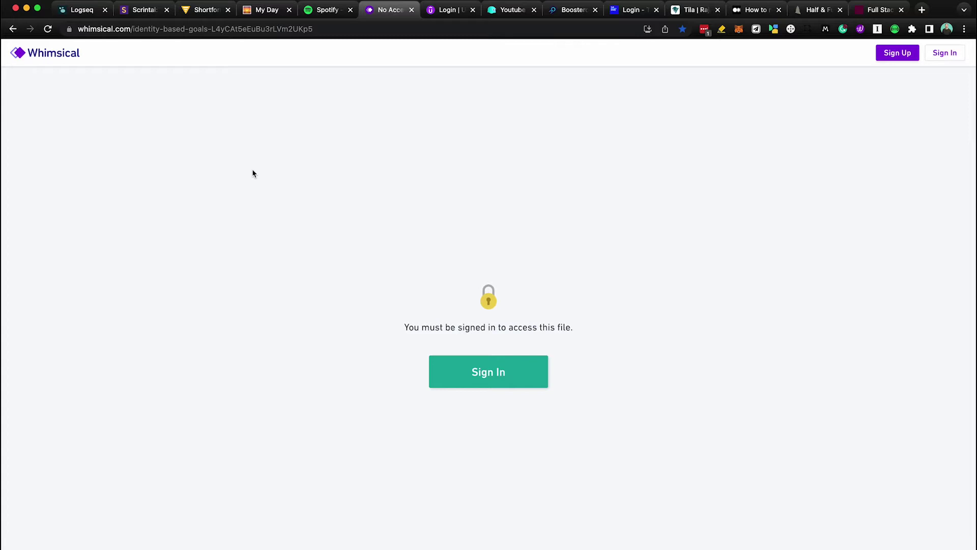
pyautogui.hotkey('ctrl', 'Tab')
pyautogui.hotkey('ctrl', 'Tab')
pyautogui.hotkey('ctrl', 'Tab')
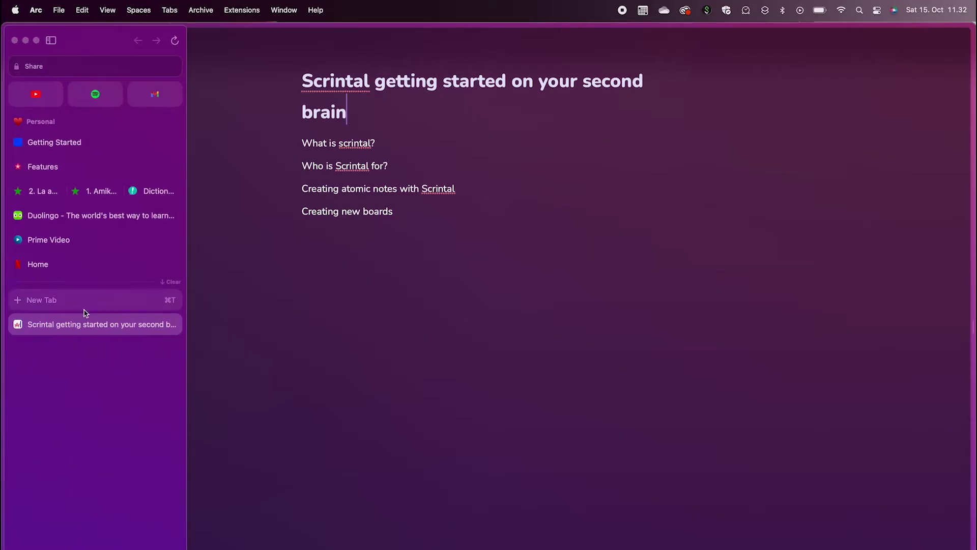
# Switch to Arc, close the tab with the Scrintal outline note, and open scrintal.com in a new tab.
pyautogui.click(173, 325)
pyautogui.click(90, 290)
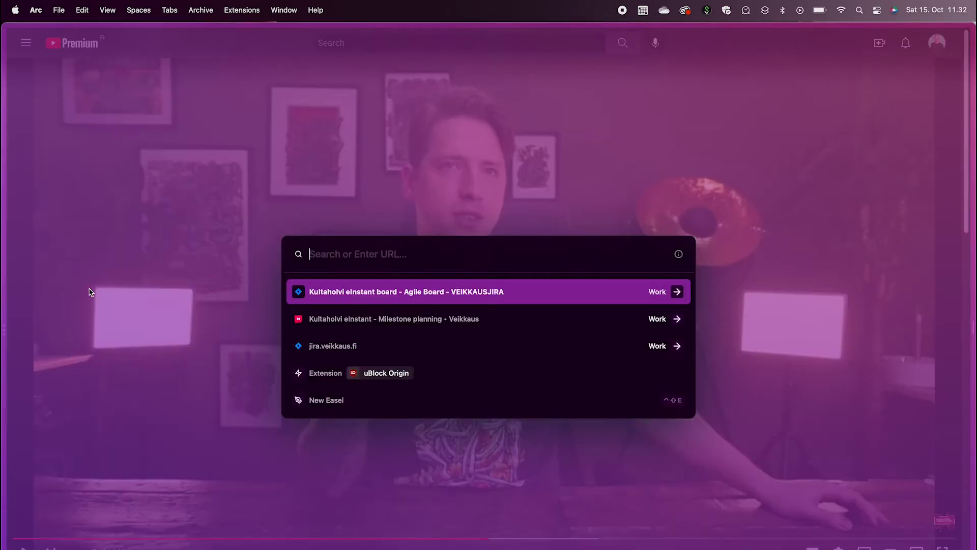
pyautogui.write('scrintal')
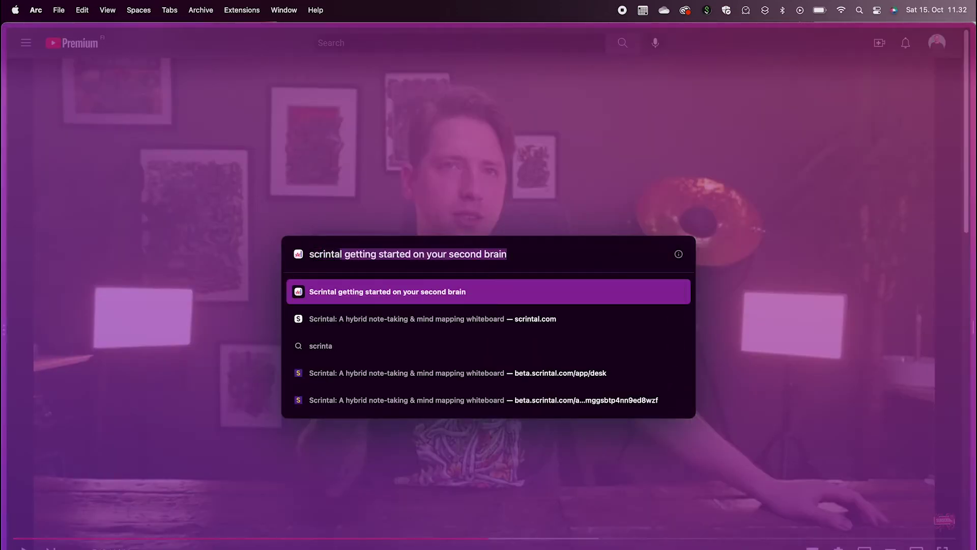
pyautogui.click(359, 319)
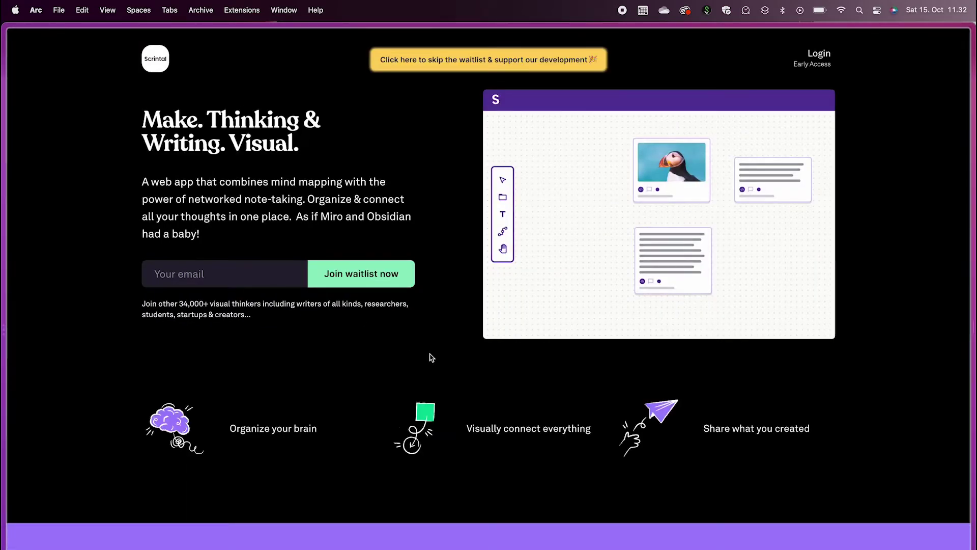
# Pin the Scrintal website tab beneath Home in the Personal space's sidebar.
pyautogui.scroll(-5, 431, 356)
pyautogui.scroll(-4, 430, 357)
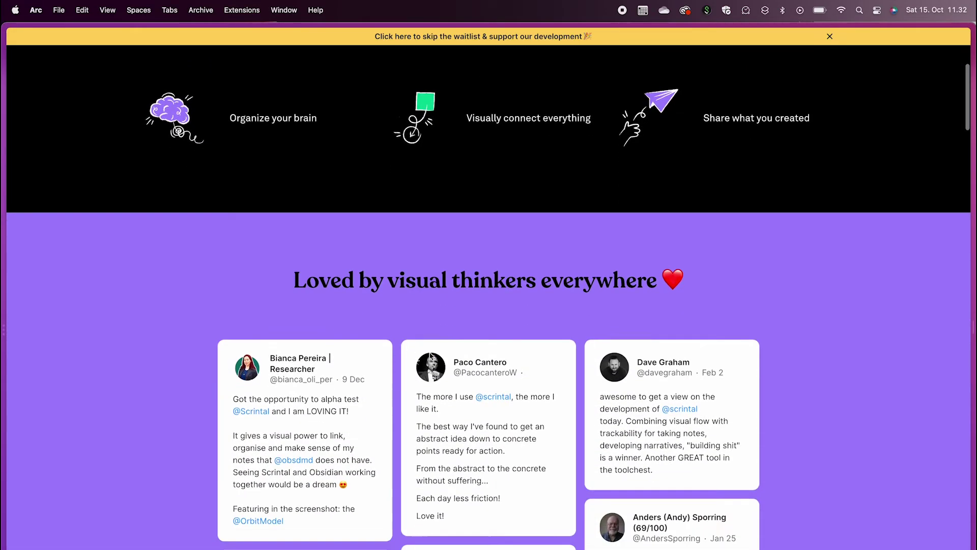
pyautogui.moveTo(8, 334)
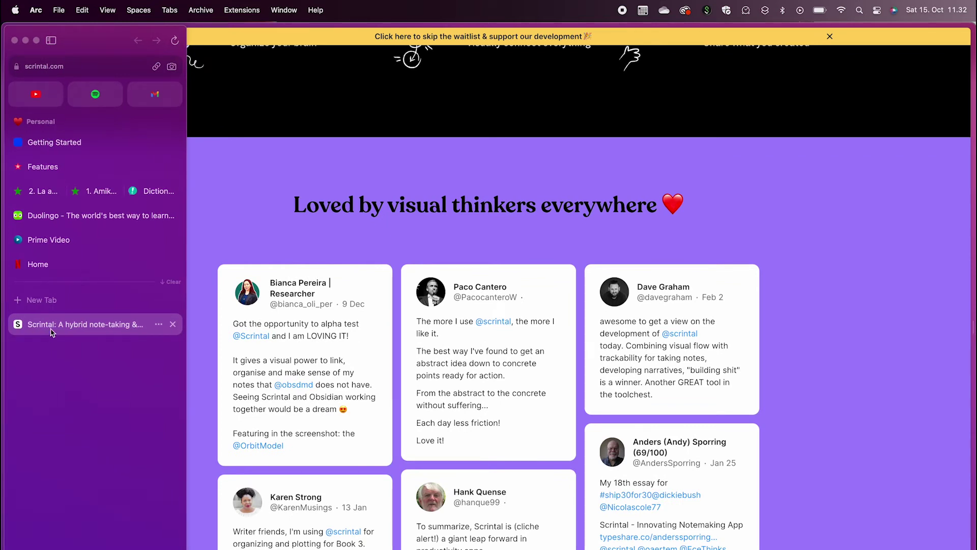
pyautogui.moveTo(51, 332); pyautogui.dragTo(51, 292)
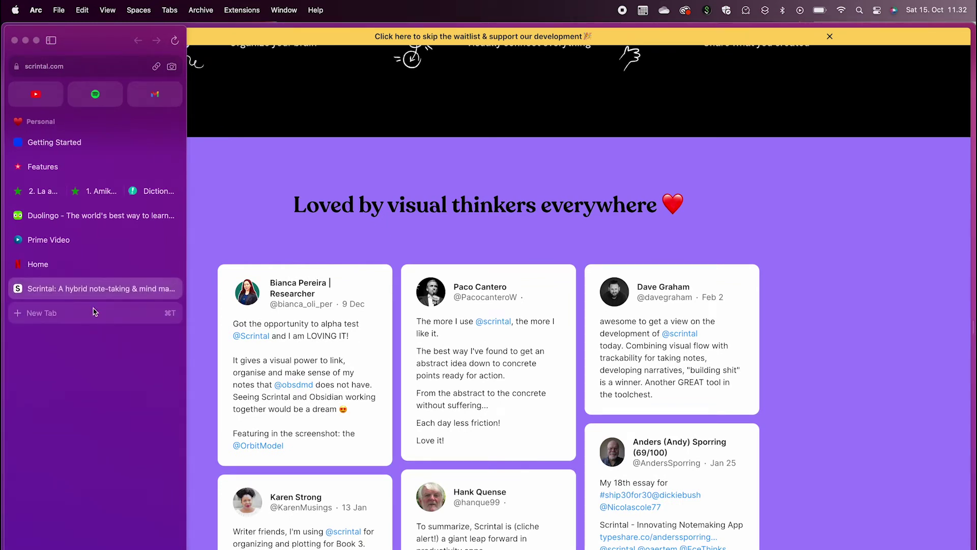
# Switch from the Writing space to the Personal space and widen the sidebar so the full tab titles fit.
pyautogui.press('super+Tab')
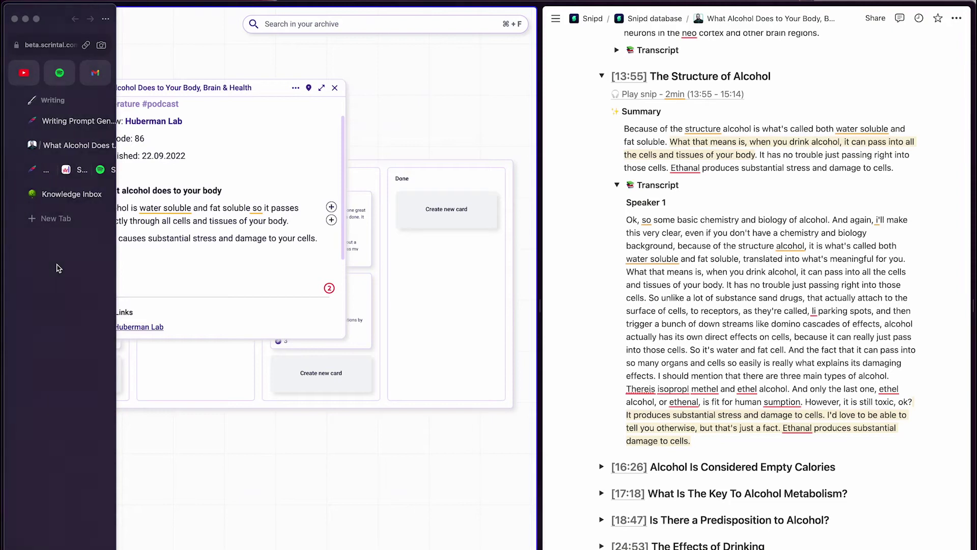
pyautogui.hotkey('ctrl', '2')
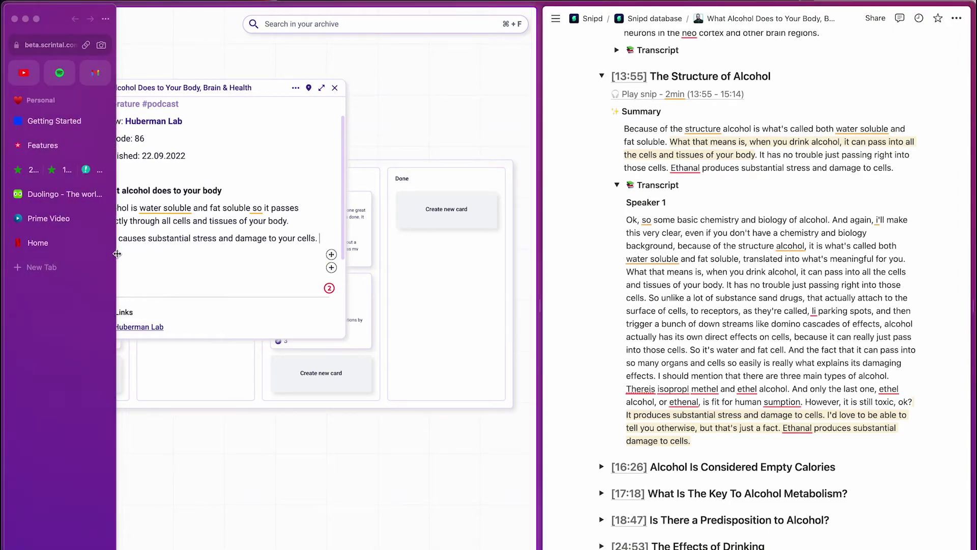
pyautogui.moveTo(117, 254); pyautogui.dragTo(187, 251)
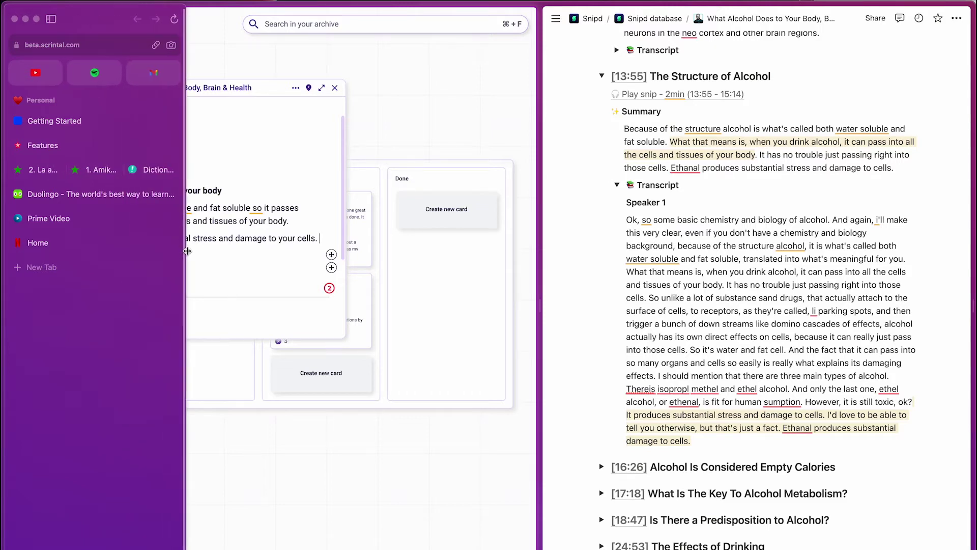
# Browse the Library and the Personal, Work, Writing and Knowledge M spaces to examine the tabs kept in each.
pyautogui.hscroll(-3, 90, 282)
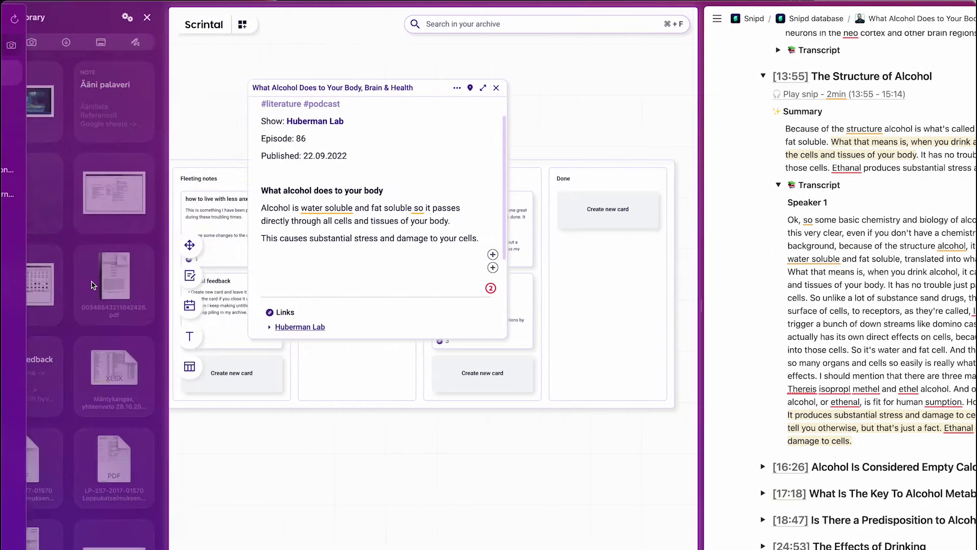
pyautogui.hscroll(3, 92, 285)
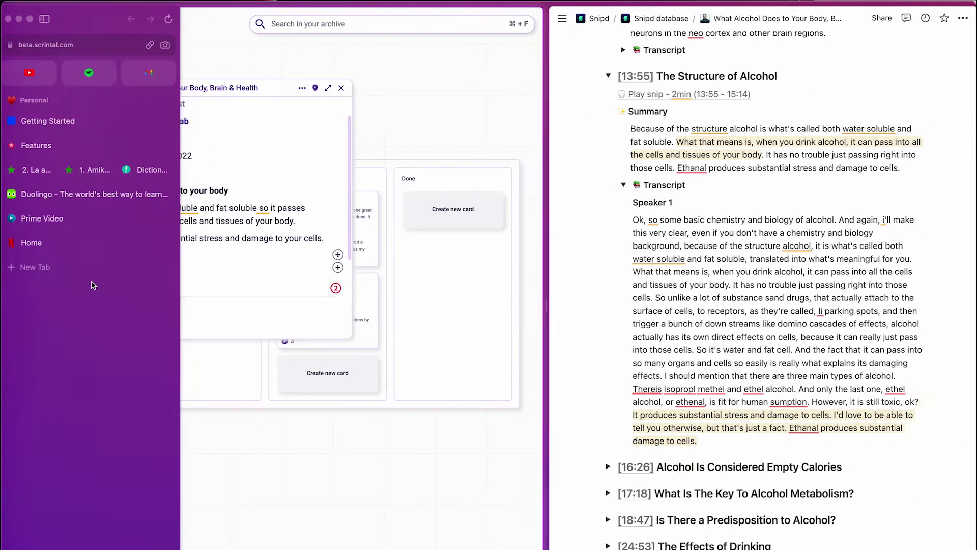
pyautogui.hscroll(3, 94, 285)
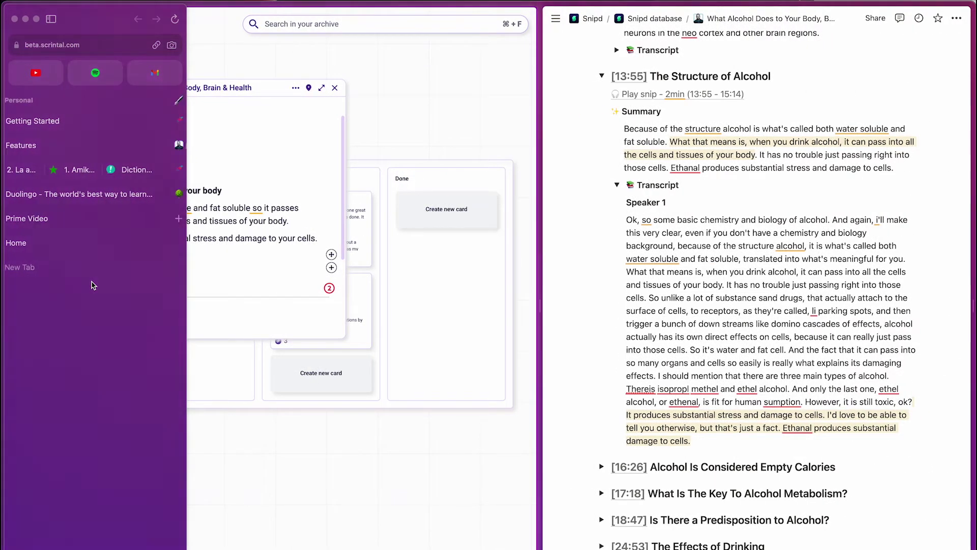
pyautogui.hscroll(3, 93, 285)
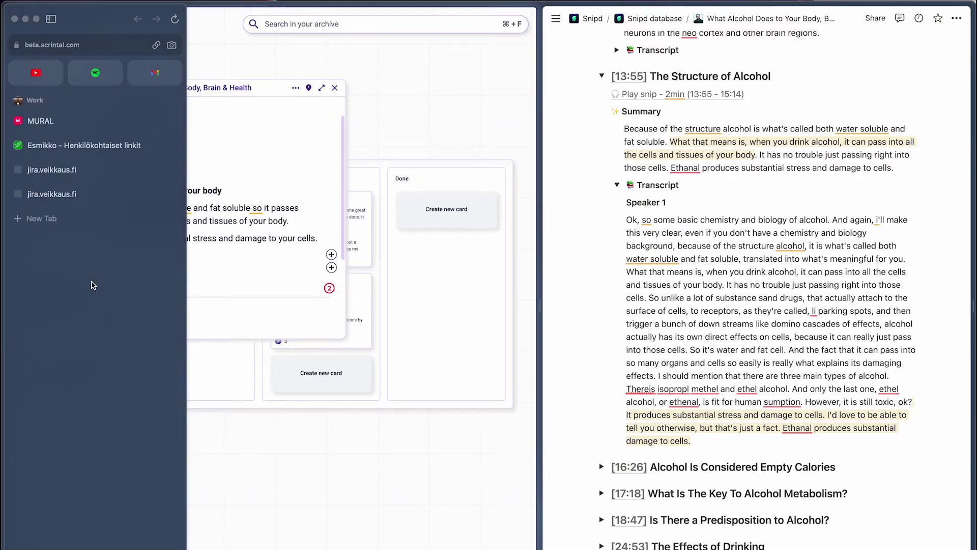
pyautogui.hscroll(3, 93, 285)
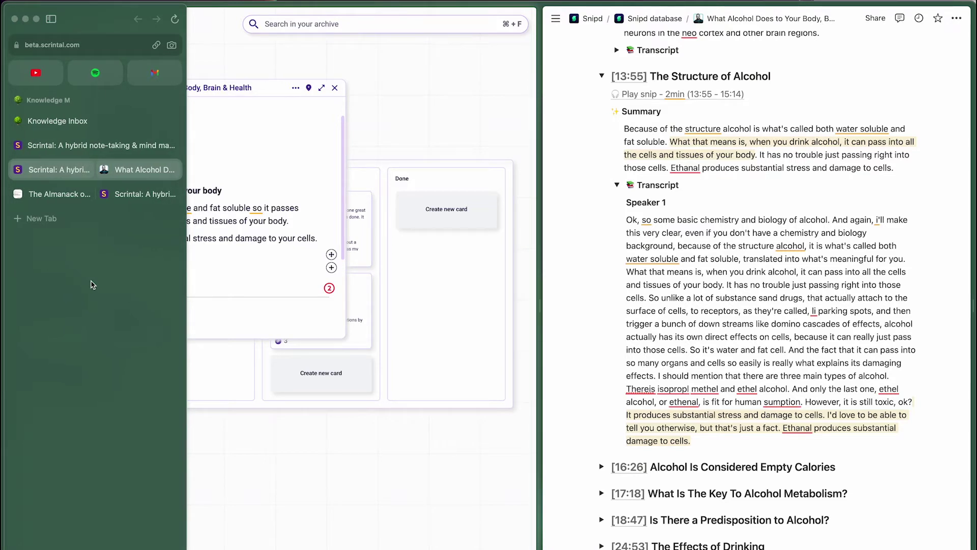
pyautogui.hscroll(2, 93, 285)
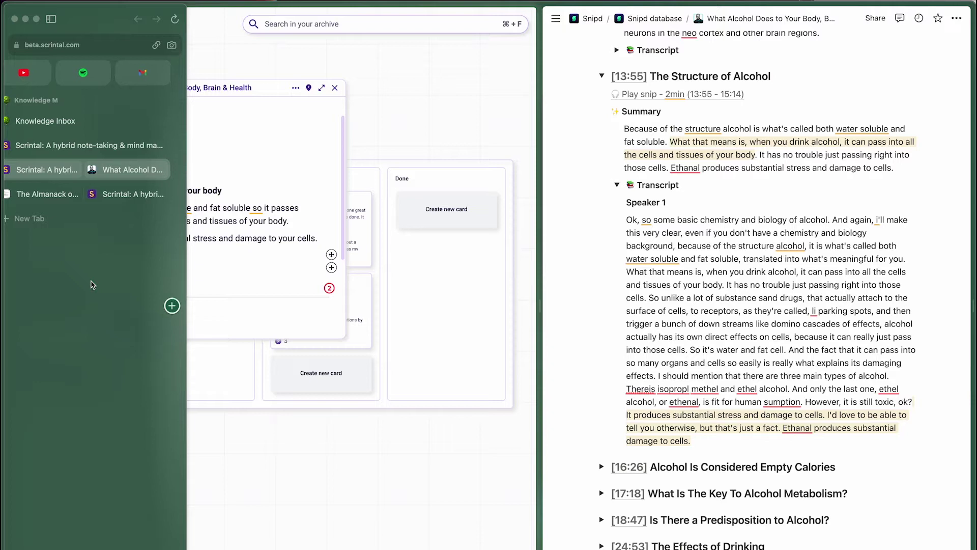
pyautogui.hscroll(-3, 93, 285)
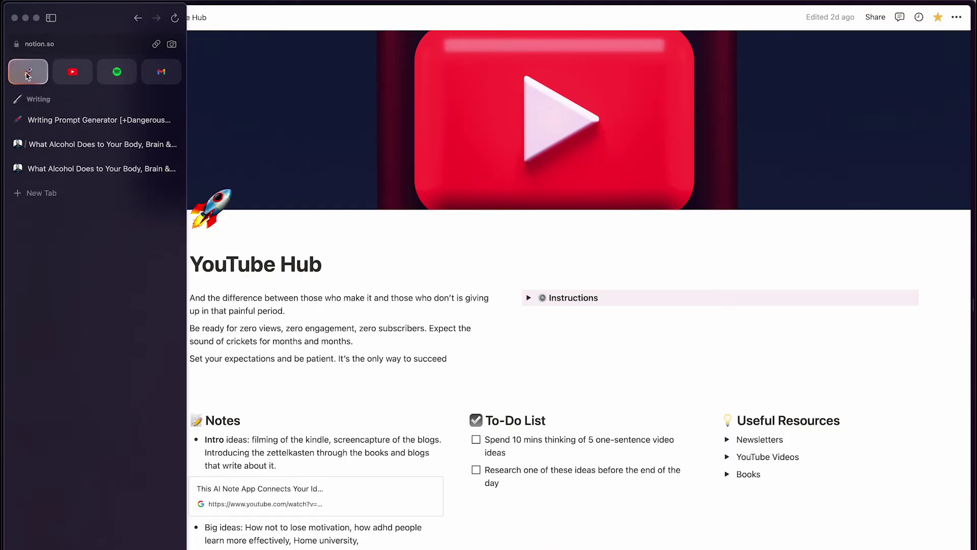
pyautogui.hscroll(3, 111, 239)
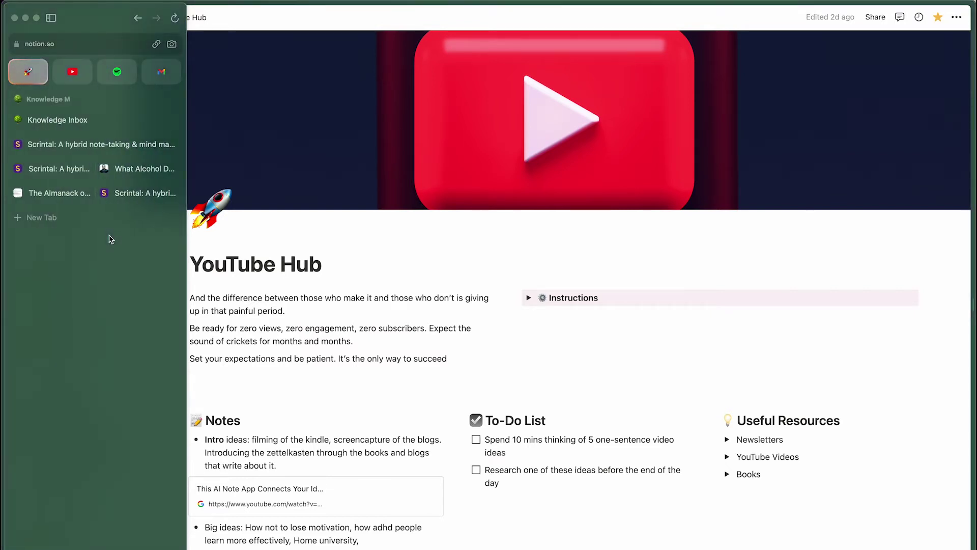
# Start a new space, give it a red theme colour, and open the emoji choices for its icon.
pyautogui.hscroll(3, 111, 239)
pyautogui.click(274, 216)
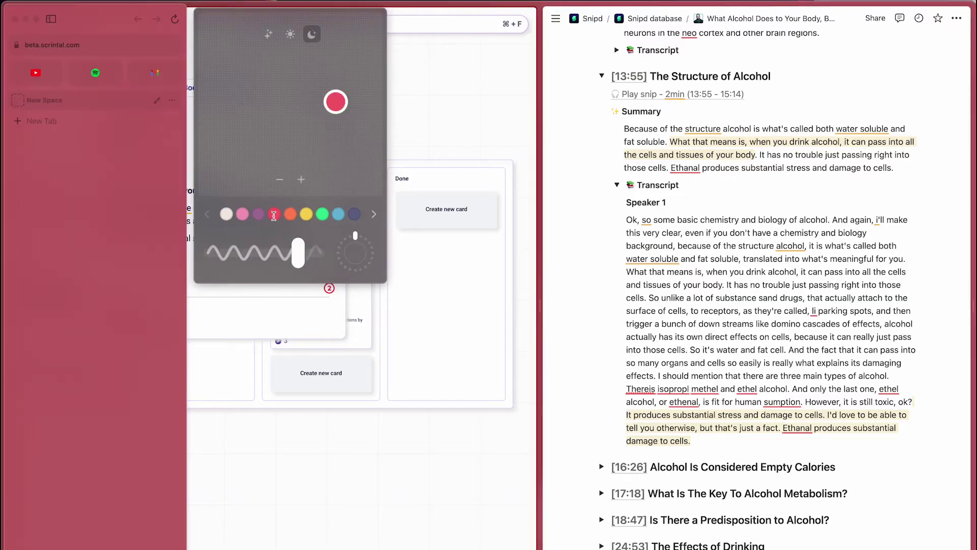
pyautogui.click(18, 100)
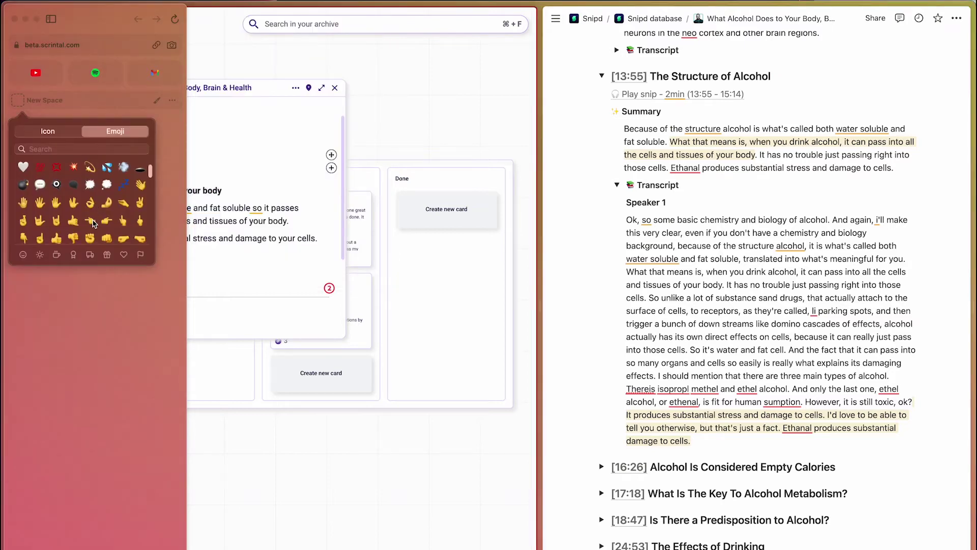
# Pin the split view of Scrintal and the alcohol episode notes in the Writing space.
pyautogui.hscroll(-3, 91, 219)
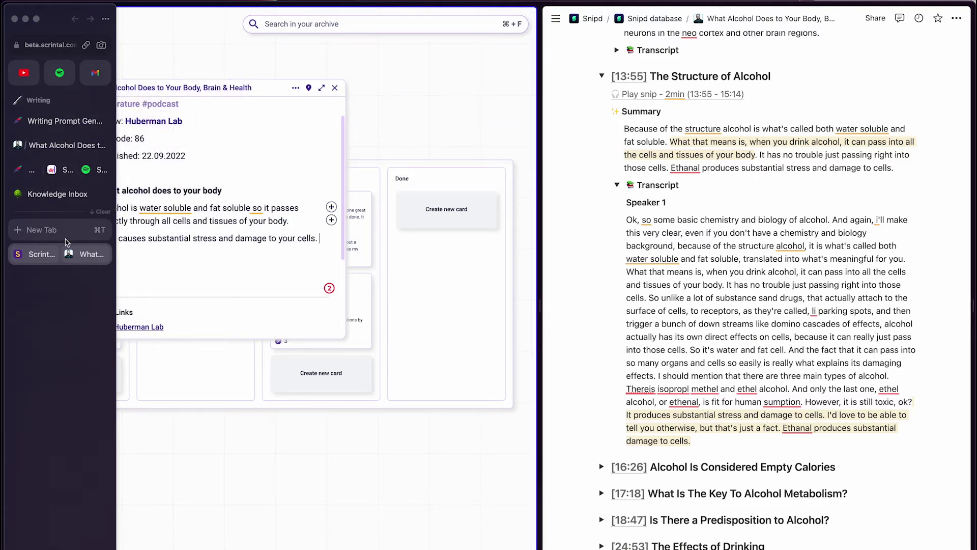
pyautogui.moveTo(71, 260); pyautogui.dragTo(72, 219)
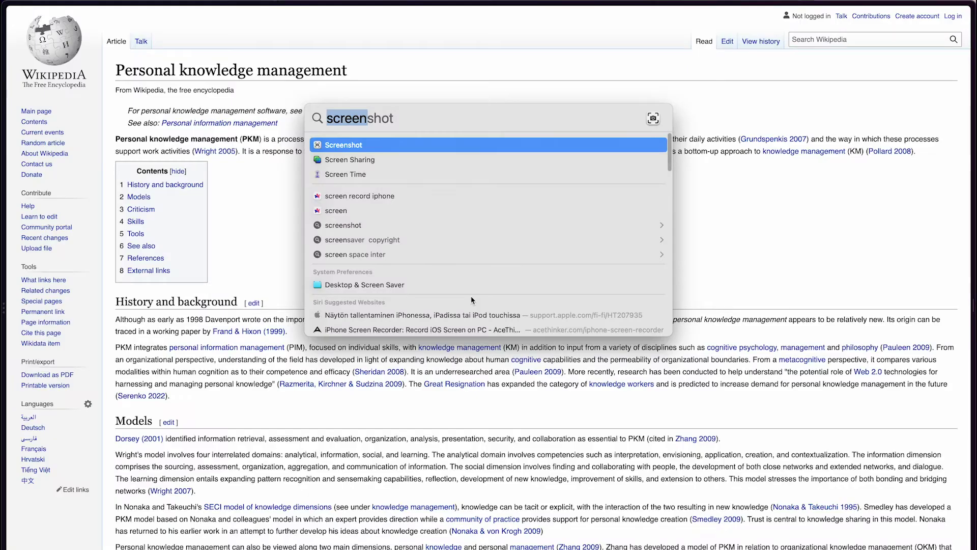
pyautogui.write('apllica')
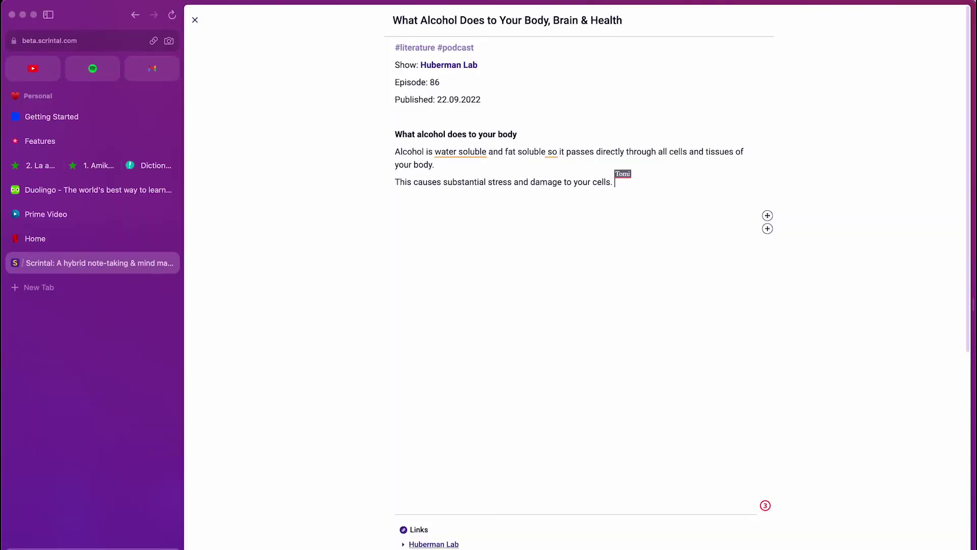
# Move to the Writing space and toggle the sidebar's visibility while Spotify is open.
pyautogui.hscroll(-3, 74, 236)
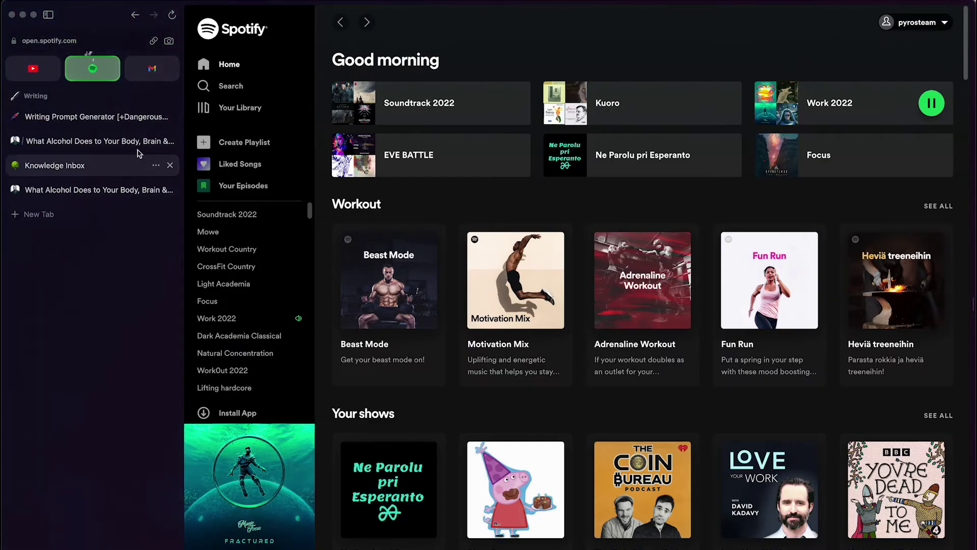
pyautogui.click(48, 15)
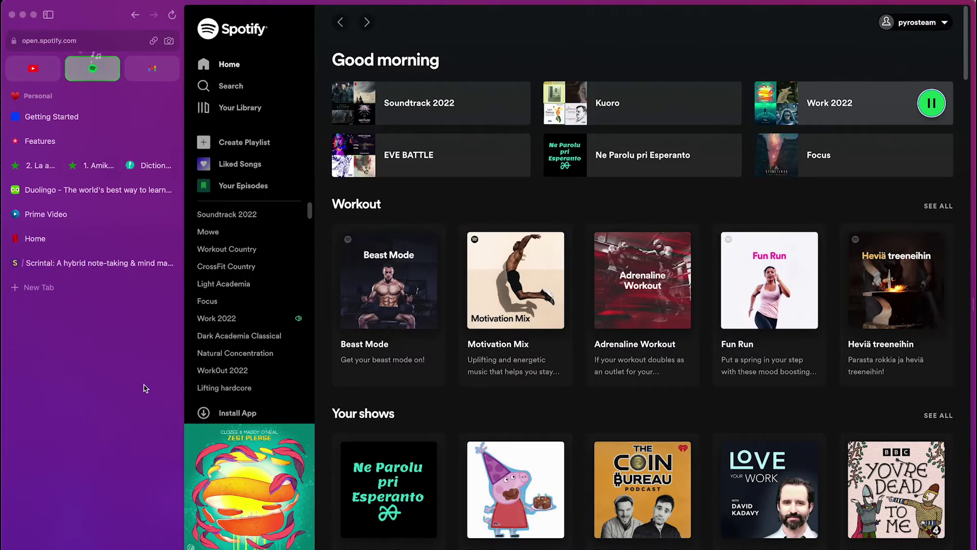
# Cycle through the tabs to the Wikipedia article on Personal knowledge management.
pyautogui.hotkey('ctrl', 'Tab')
pyautogui.hotkey('ctrl', 'Tab')
pyautogui.hotkey('ctrl', 'Tab')
pyautogui.hotkey('ctrl', 'Tab')
pyautogui.hotkey('ctrl', 'Tab')
pyautogui.hotkey('ctrl', 'Tab')
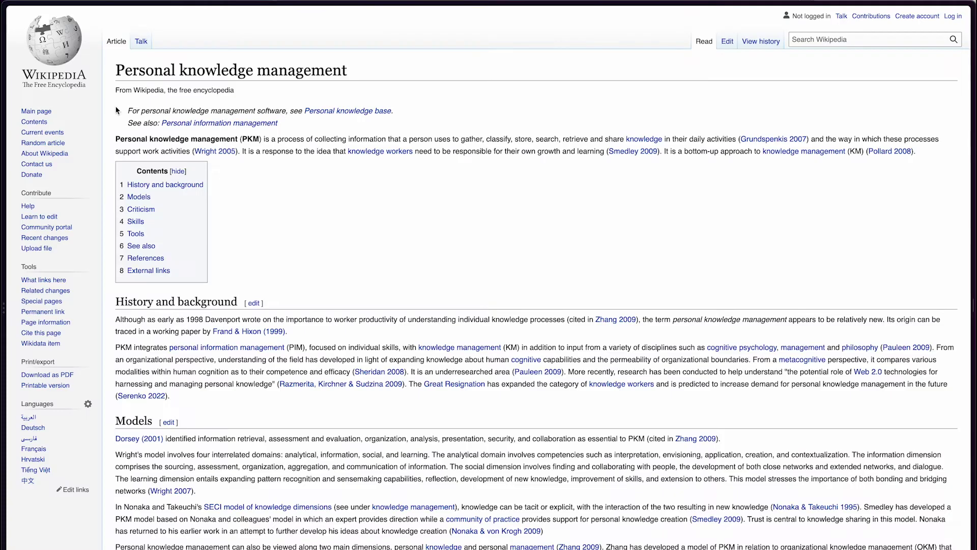
# Close the Personal knowledge management tab in the Writing space.
pyautogui.moveTo(3, 154)
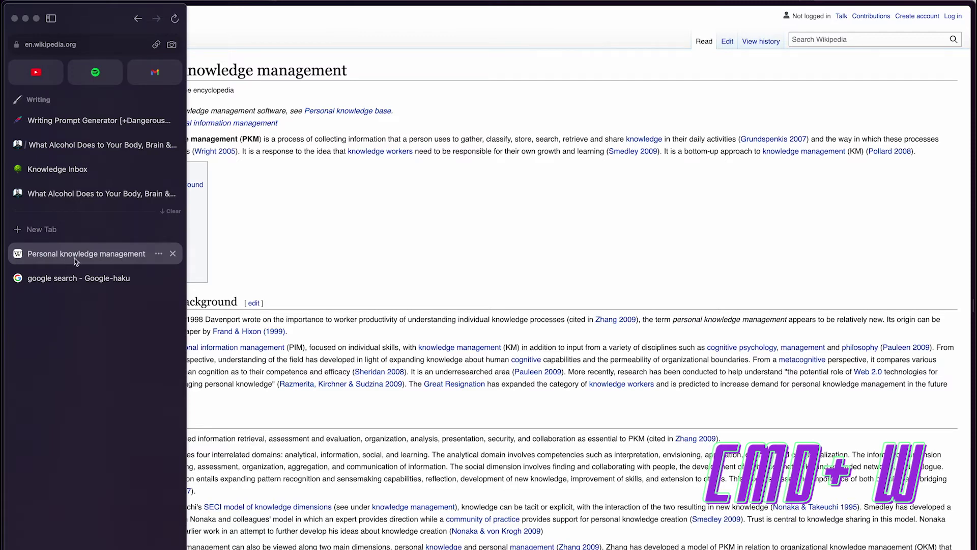
pyautogui.press('super+w')
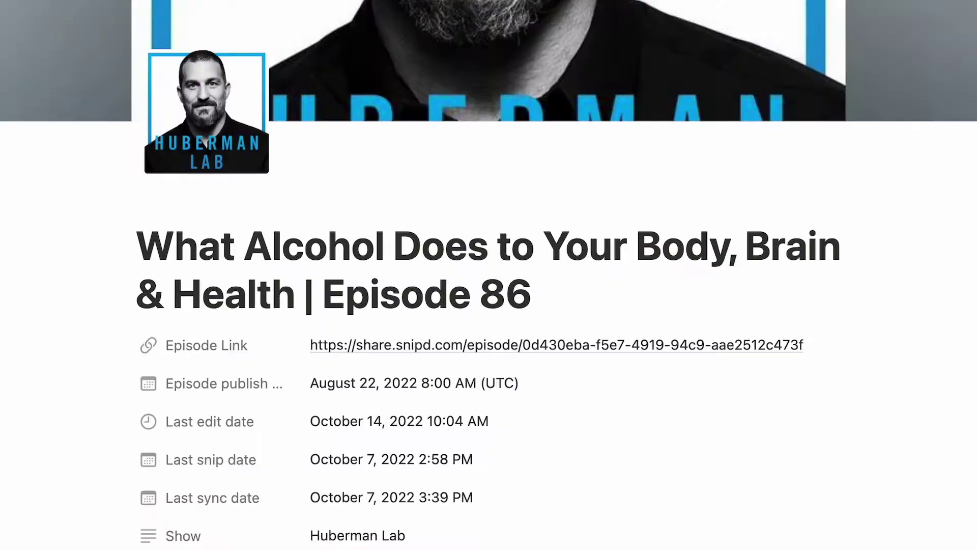
# Enter the web search "what is PKM" for a new tab over the alcohol episode notes.
pyautogui.press('super+t')
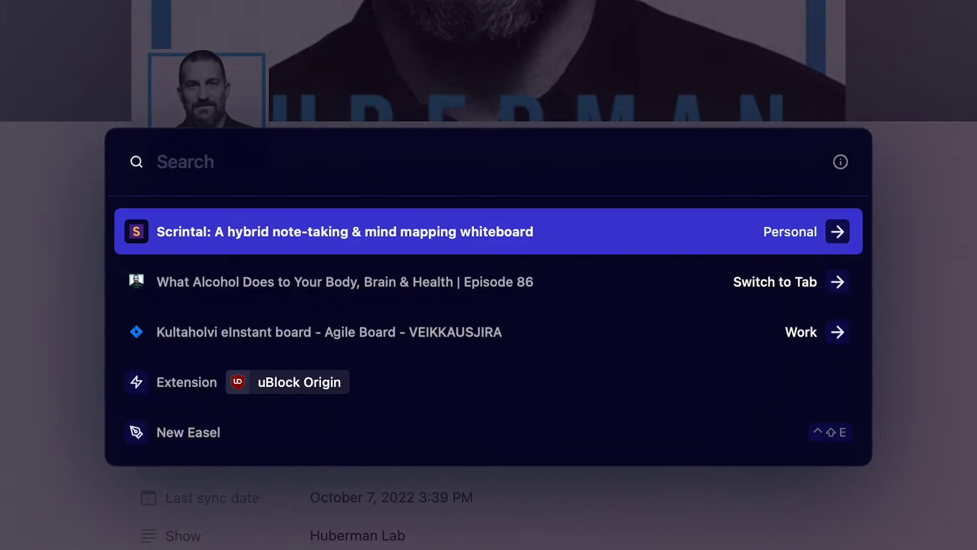
pyautogui.write('what is ')
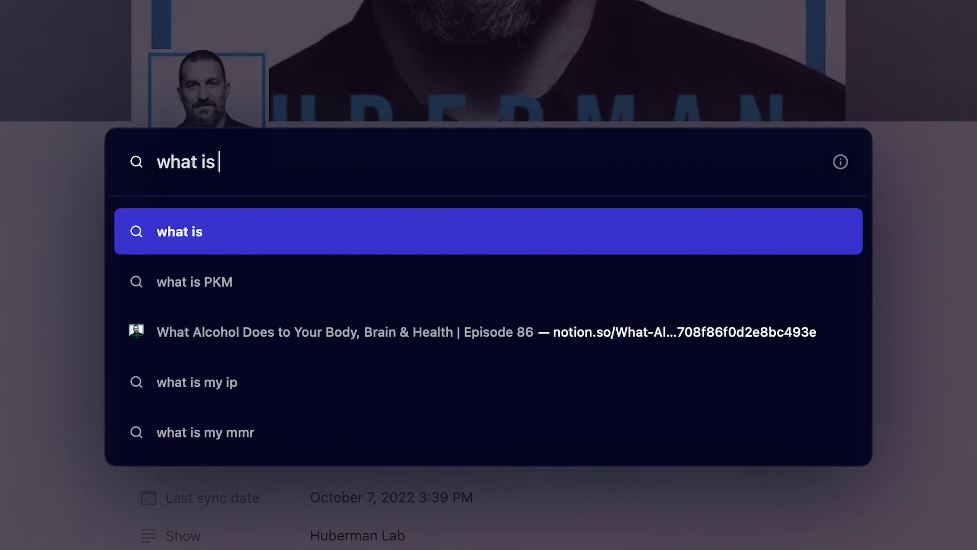
pyautogui.write('PKM')
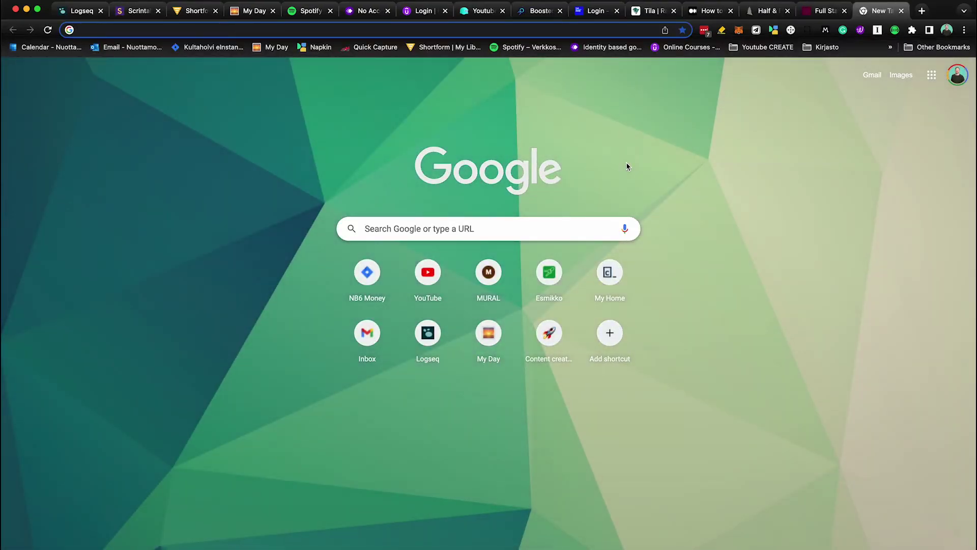
# Switch to Chrome and search the web for "how good is obsidian really?".
pyautogui.write('how ')
pyautogui.write('do')
pyautogui.press('BackSpace')
pyautogui.press('BackSpace')
pyautogui.write('good is')
pyautogui.press('BackSpace')
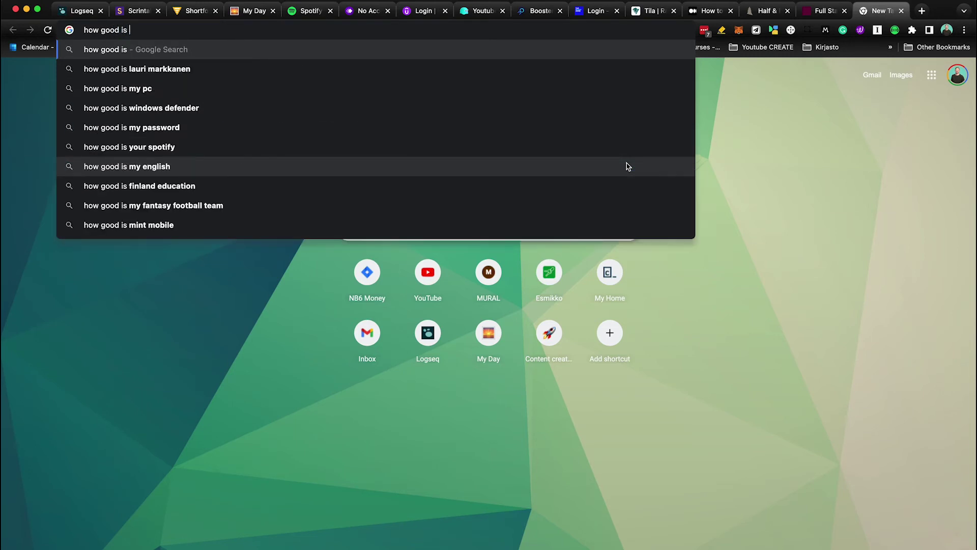
pyautogui.write('obsidi')
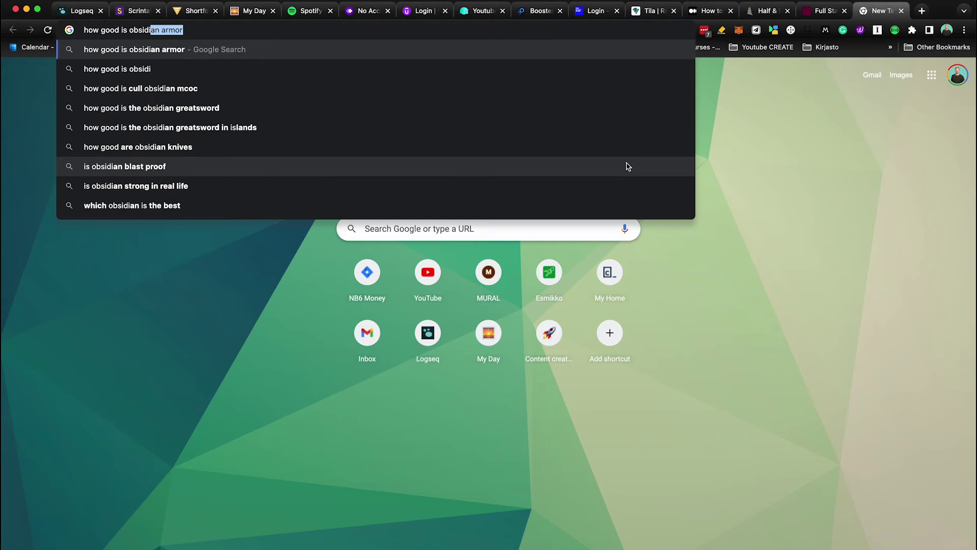
pyautogui.write('an really')
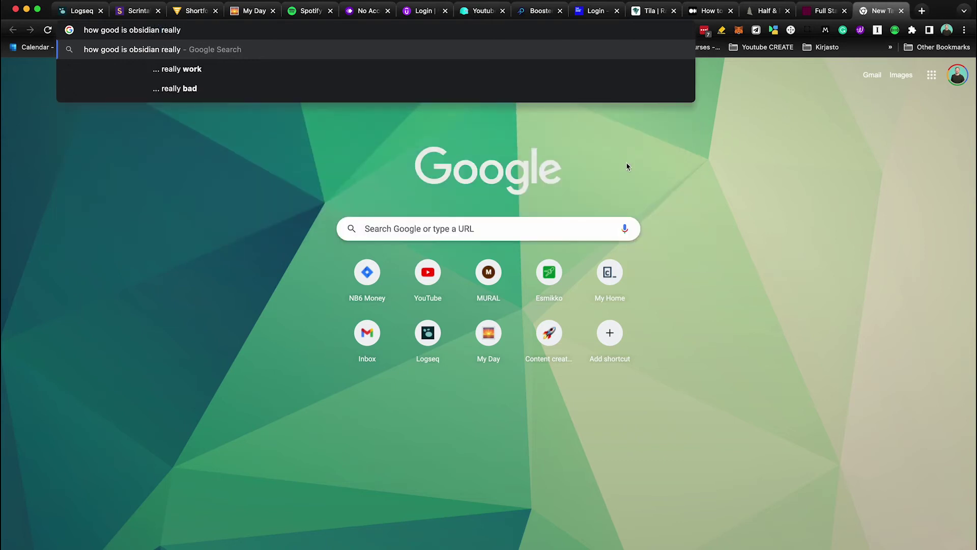
pyautogui.write('?')
pyautogui.press('Return')
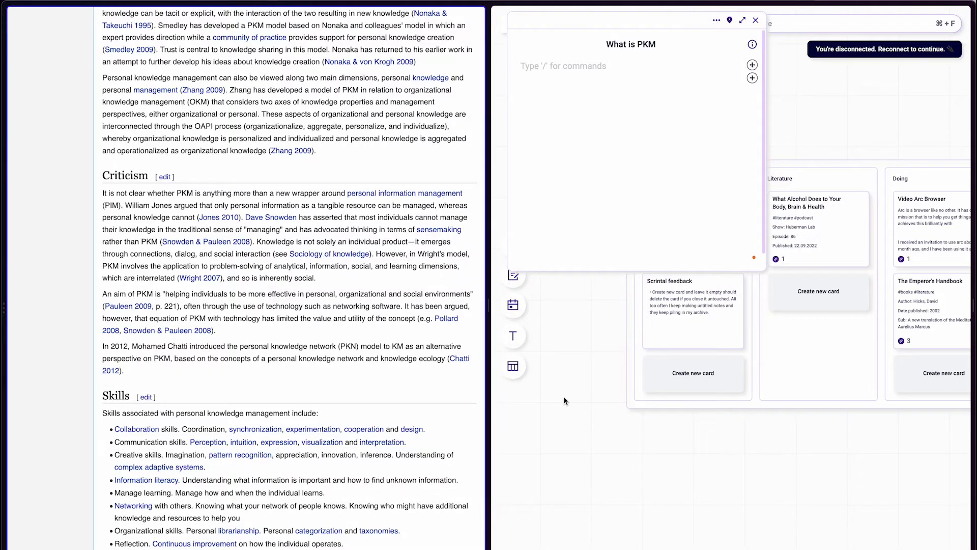
# Search for "who was niklas luhmann" in a small separate Arc window and open the English Wikipedia article about him.
pyautogui.press('super+t')
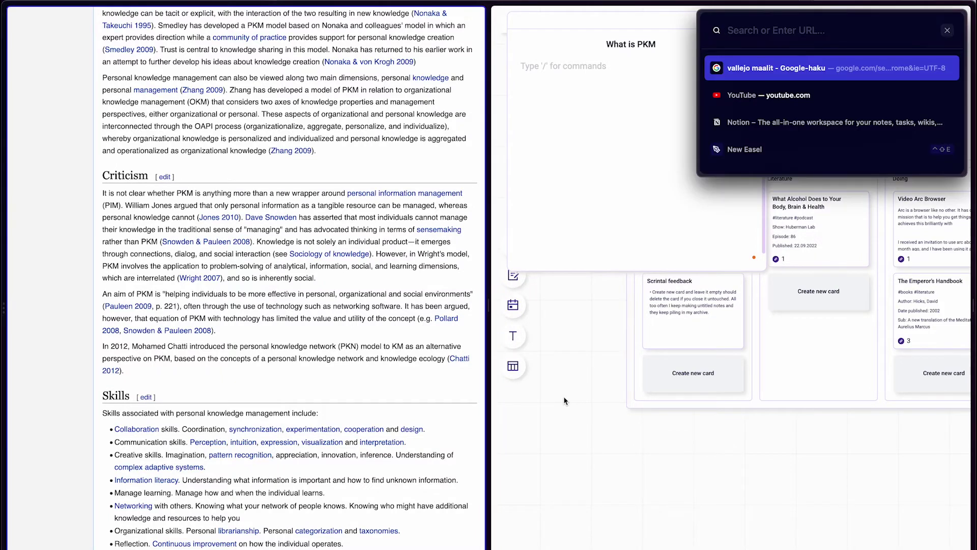
pyautogui.write('who was niklas luhmann')
pyautogui.press('Right')
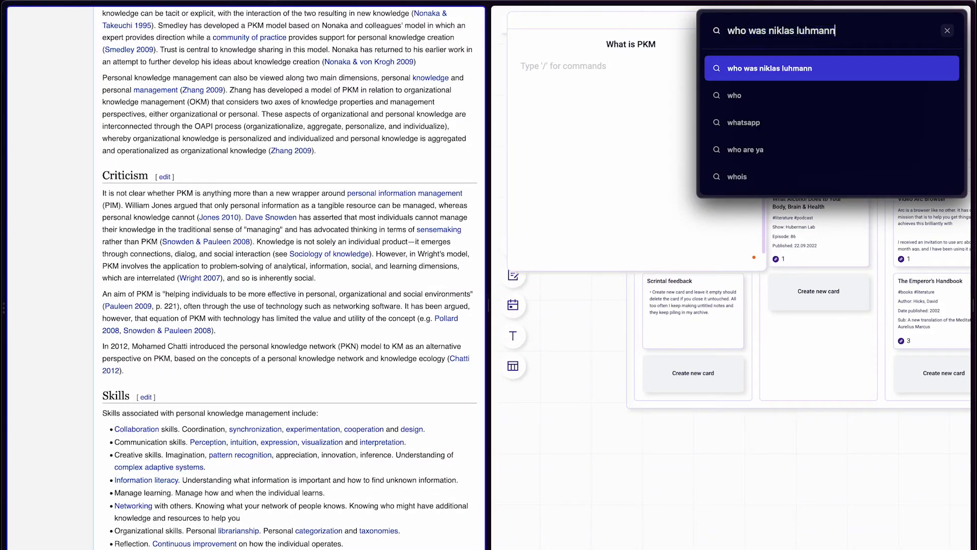
pyautogui.press('Return')
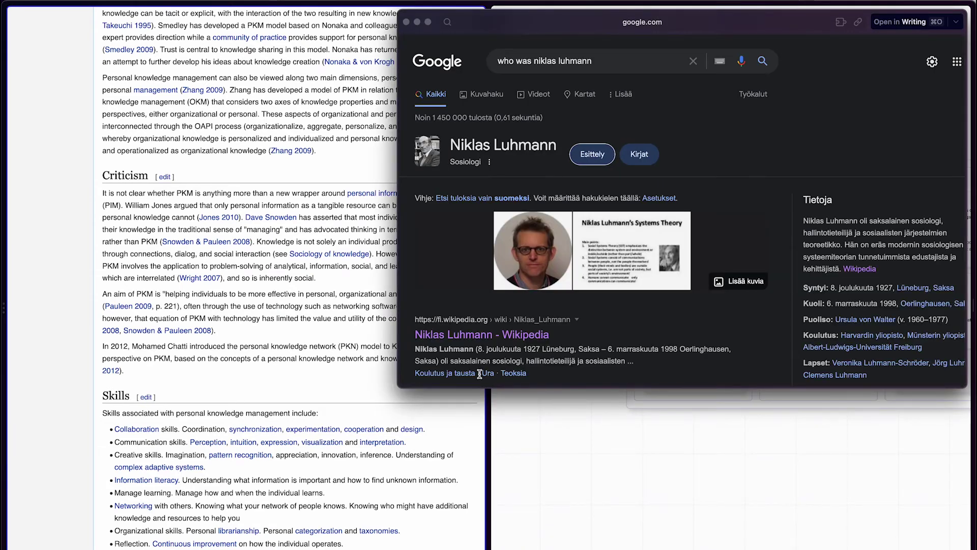
pyautogui.scroll(-6, 504, 326)
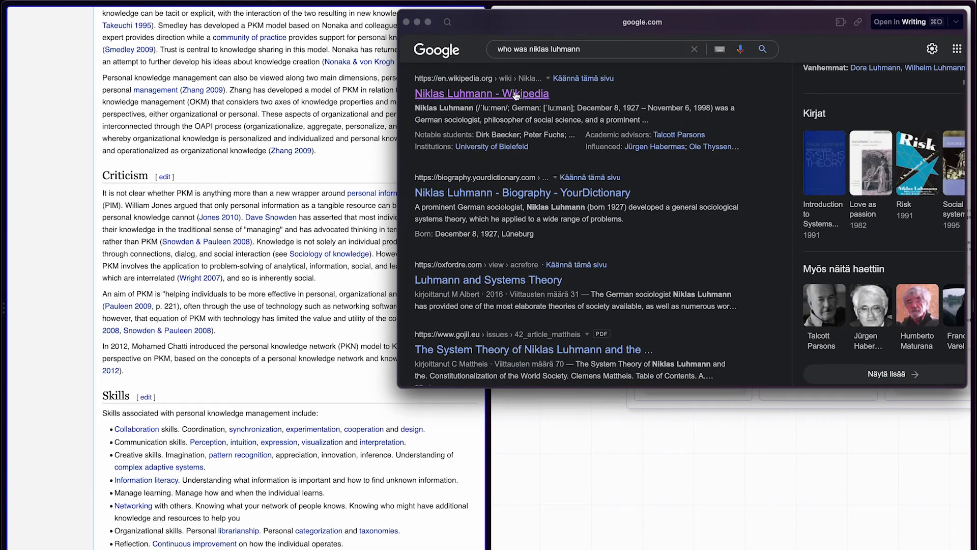
pyautogui.click(517, 96)
# Skim the Niklas Luhmann article, follow its link to the Theodor Adorno article, and close the small window.
pyautogui.scroll(-15, 704, 236)
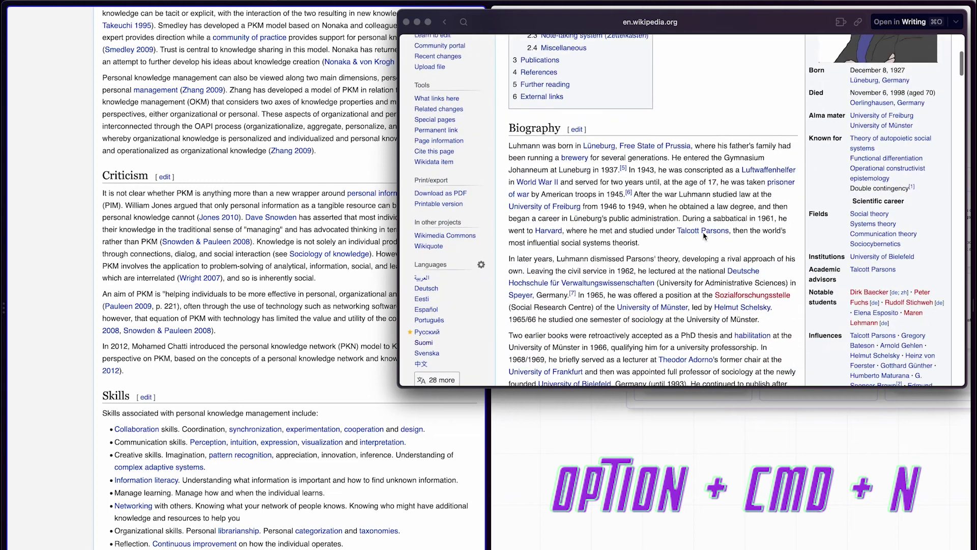
pyautogui.scroll(-1, 704, 236)
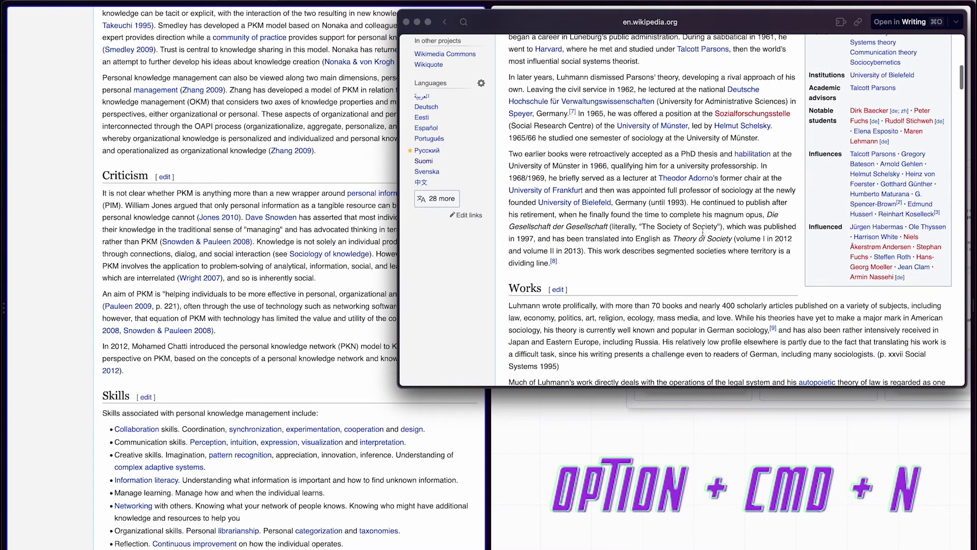
pyautogui.click(673, 179)
pyautogui.scroll(-10, 650, 210)
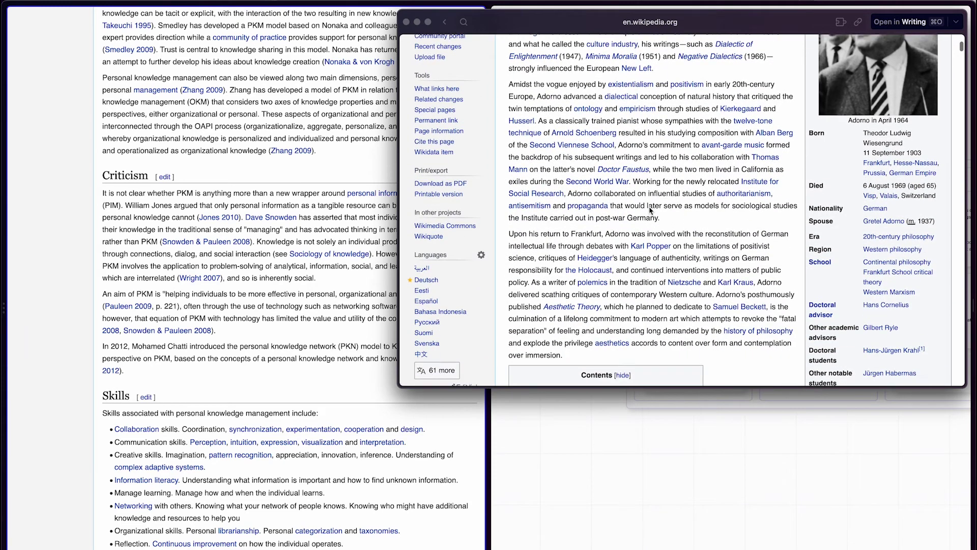
pyautogui.scroll(10, 649, 206)
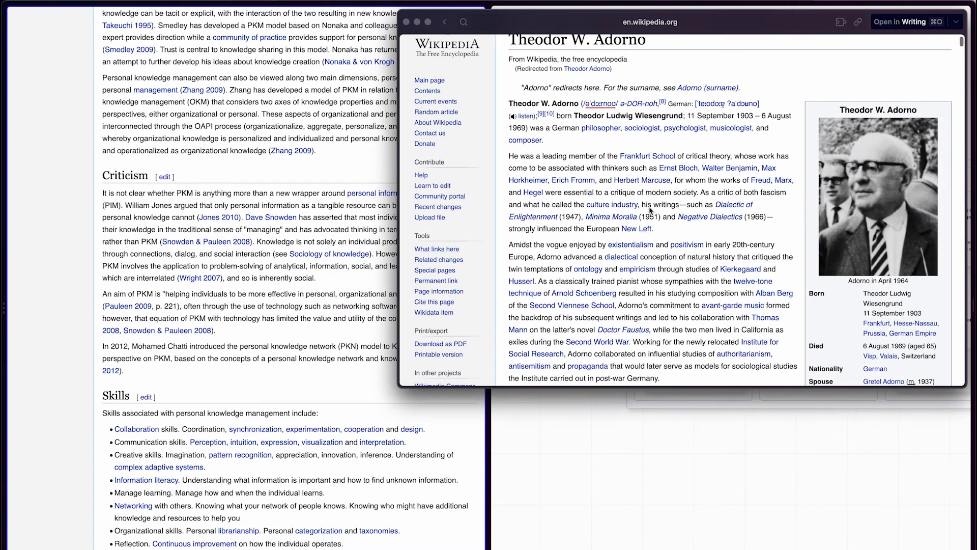
pyautogui.click(406, 22)
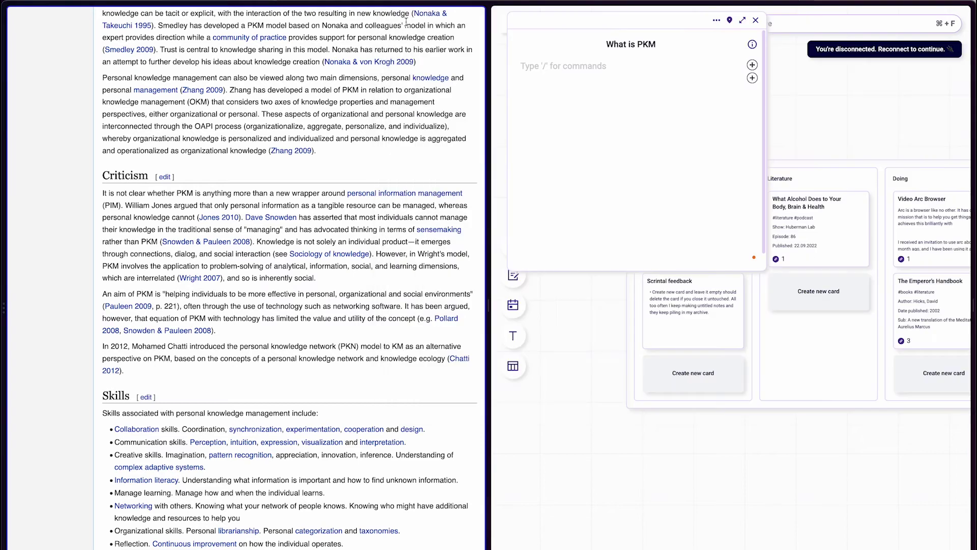
# Enter "Niklas Luhmann" in the What is PKM card and close the Scrintal and Personal knowledge management tabs.
pyautogui.click(567, 127)
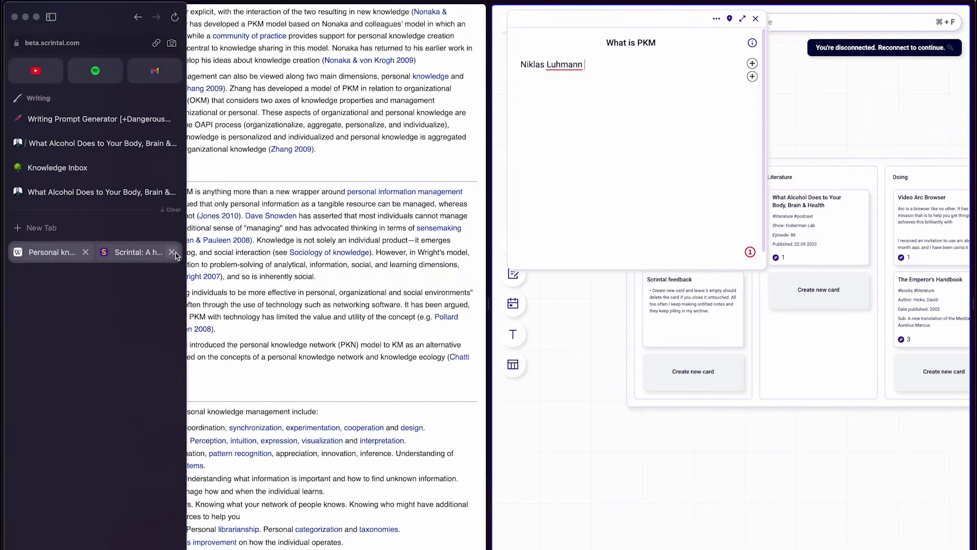
pyautogui.click(172, 252)
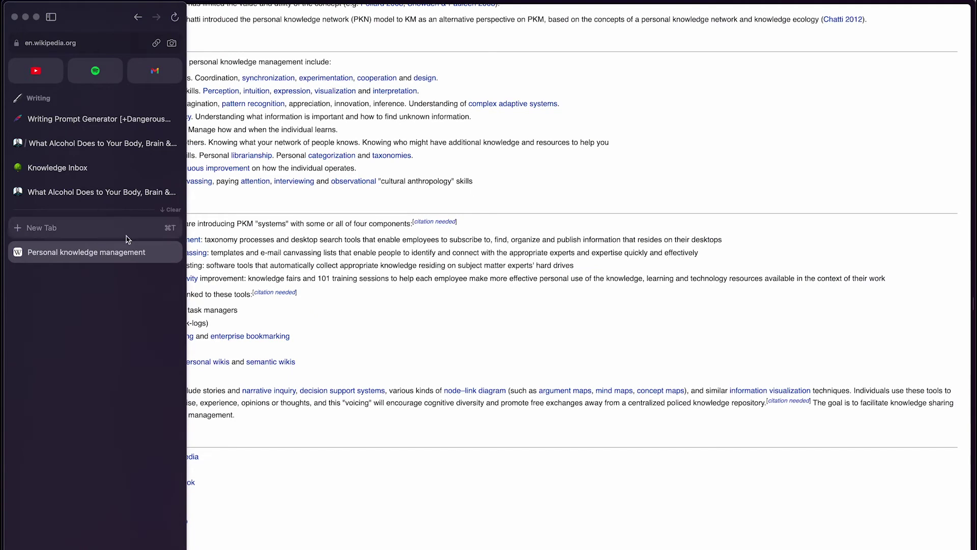
pyautogui.click(173, 252)
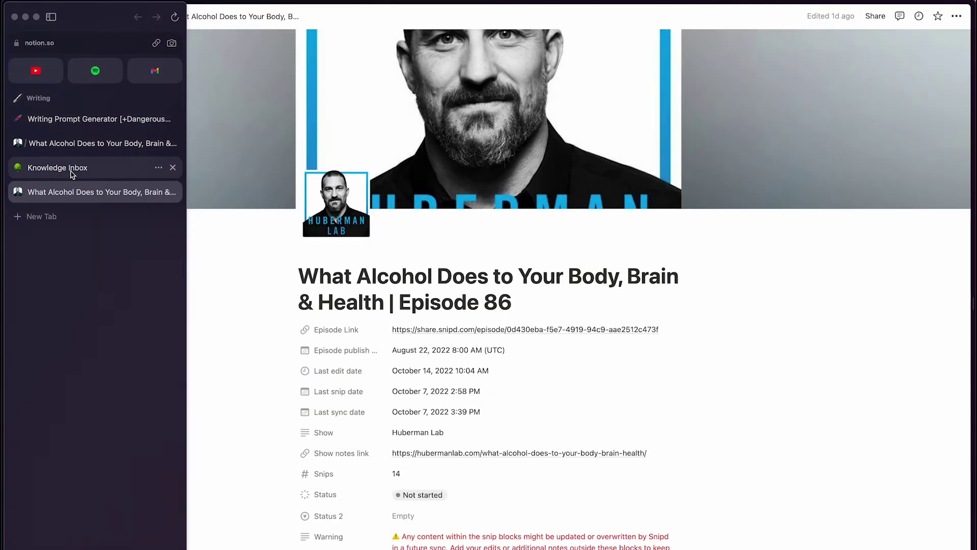
# Open the Knowledge Inbox tab, and view the archive of recently closed tabs in the Writing space.
pyautogui.click(72, 169)
pyautogui.moveTo(148, 189)
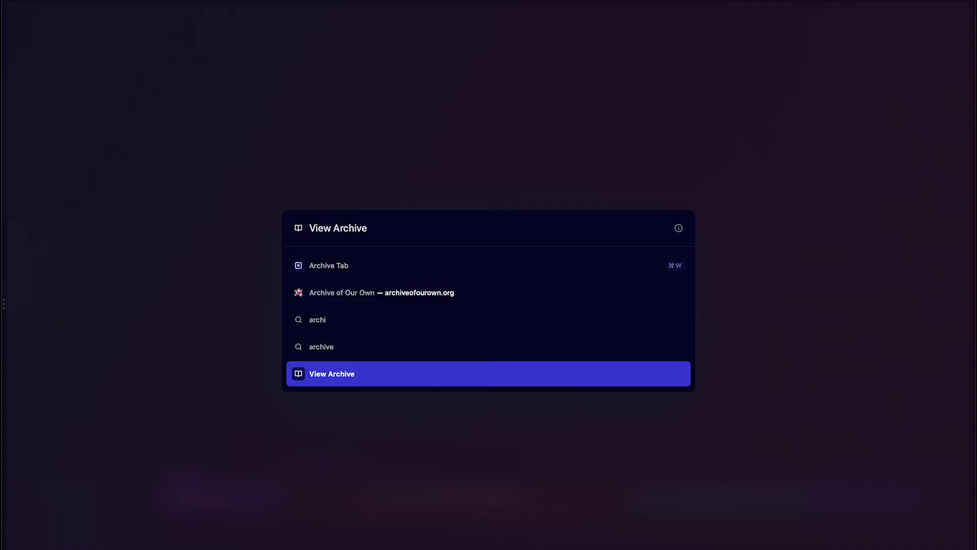
pyautogui.press('Return')
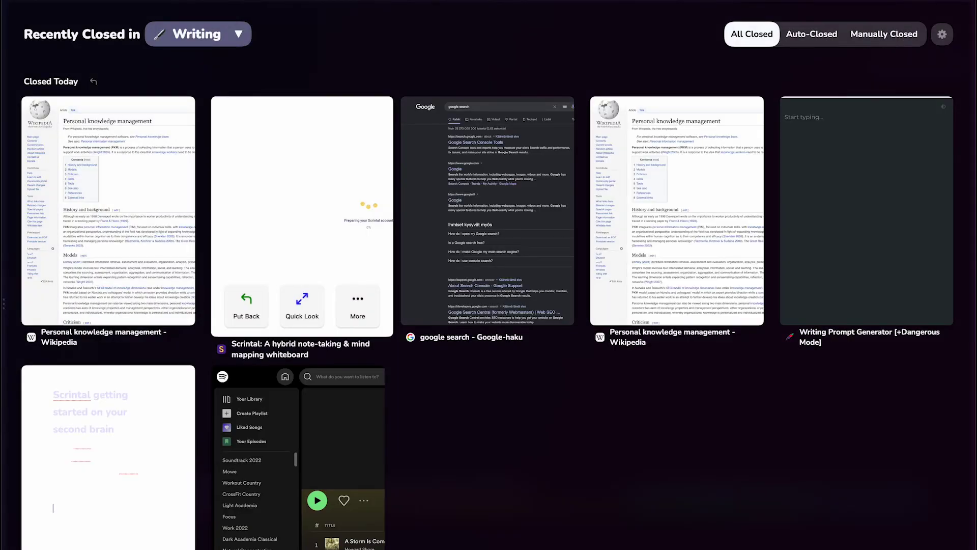
pyautogui.scroll(-2, 241, 239)
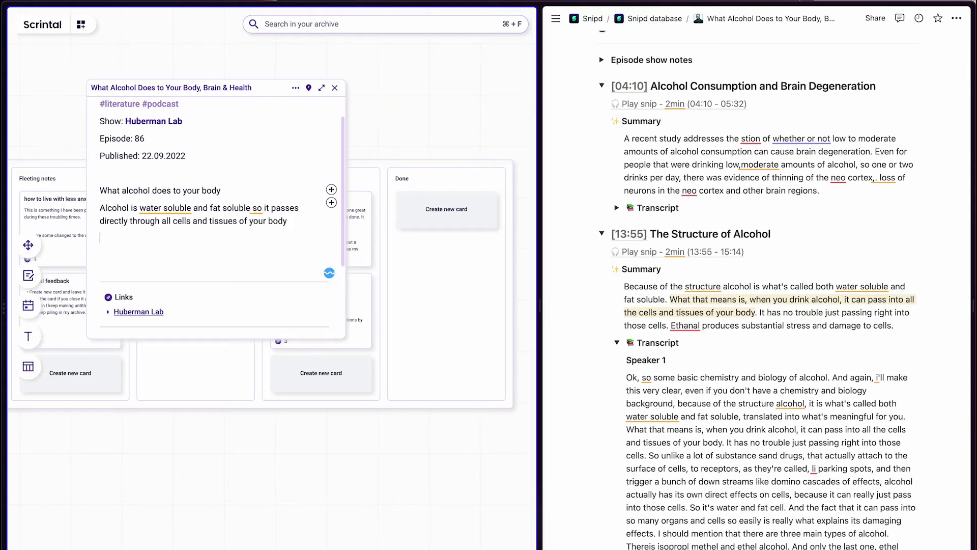
# Select the line "What alcohol does to your body" in the Scrintal card of the split view.
pyautogui.moveTo(223, 190); pyautogui.dragTo(91, 189)
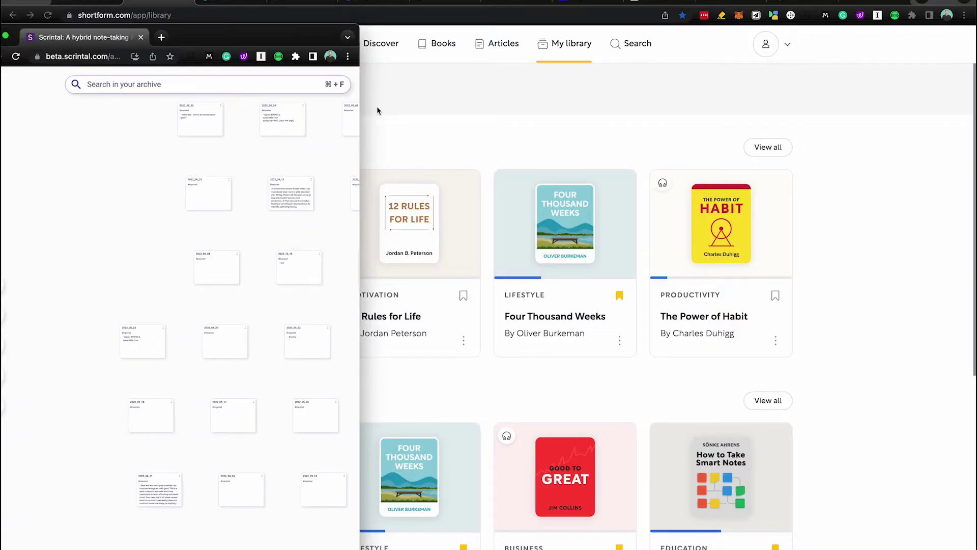
# Switch to Chrome, widen the Scrintal window to almost half the screen and bring the Notion window with episode #627 beside it.
pyautogui.moveTo(362, 112); pyautogui.dragTo(437, 113)
pyautogui.hotkey('ctrl', 'Up')
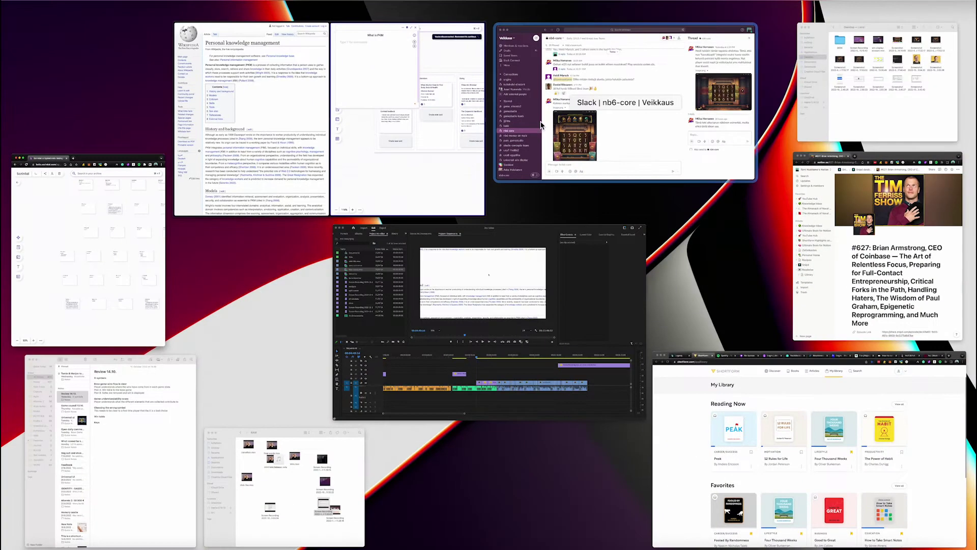
pyautogui.click(846, 209)
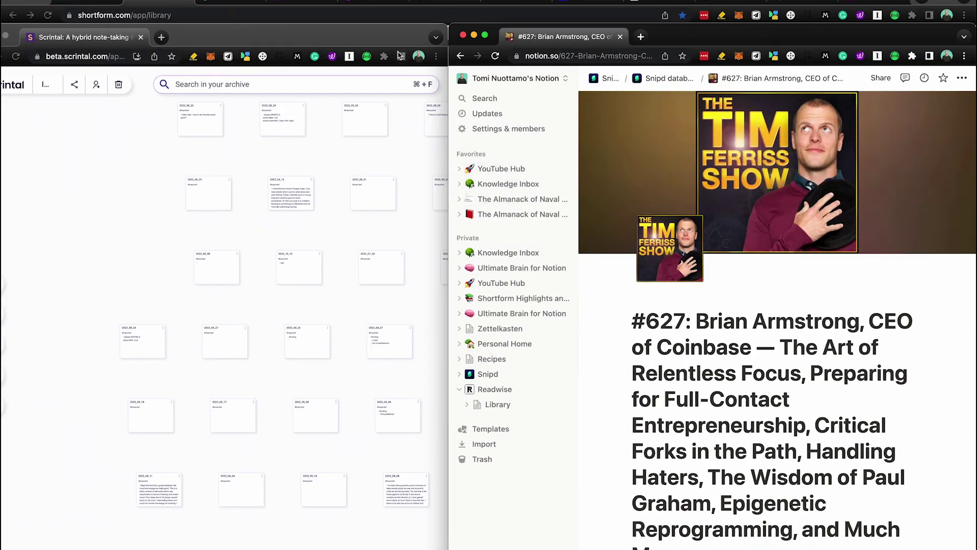
pyautogui.doubleClick(400, 35)
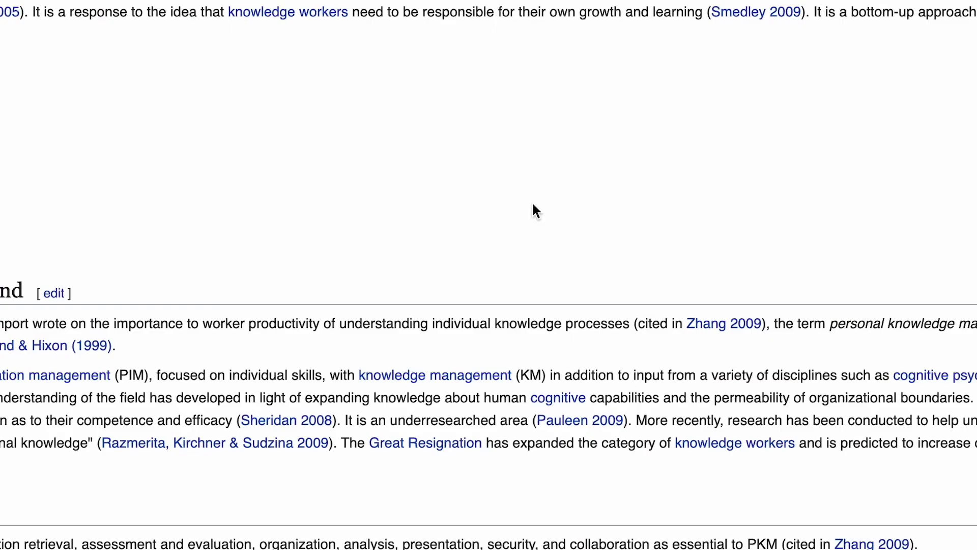
# Add a split view beside the Personal knowledge management article and highlight the Scrintal suggestion for its second pane.
pyautogui.press('super+t')
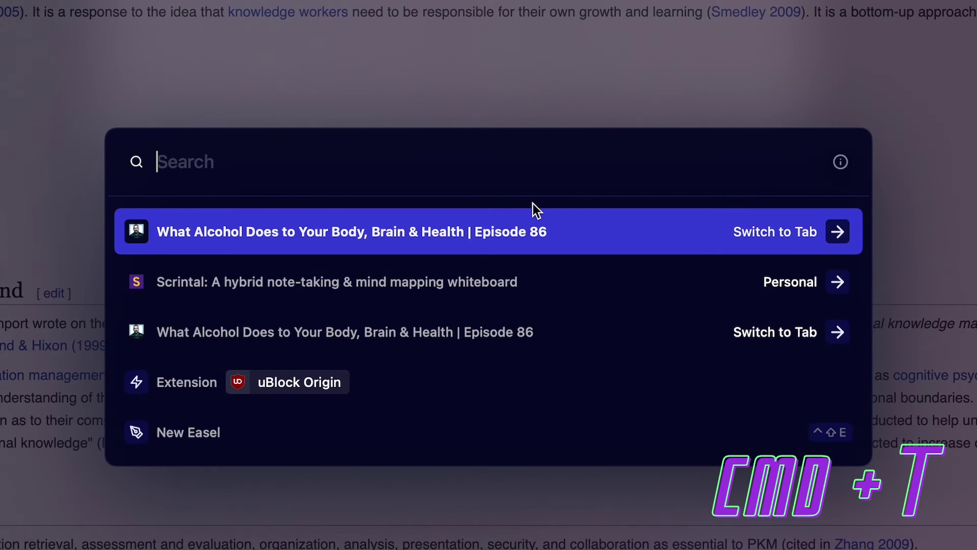
pyautogui.write('split')
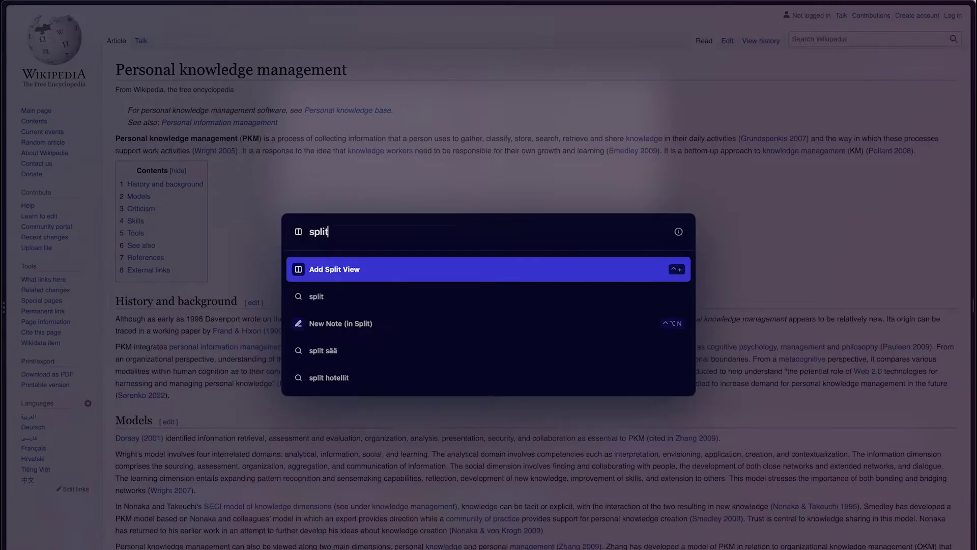
pyautogui.press('Return')
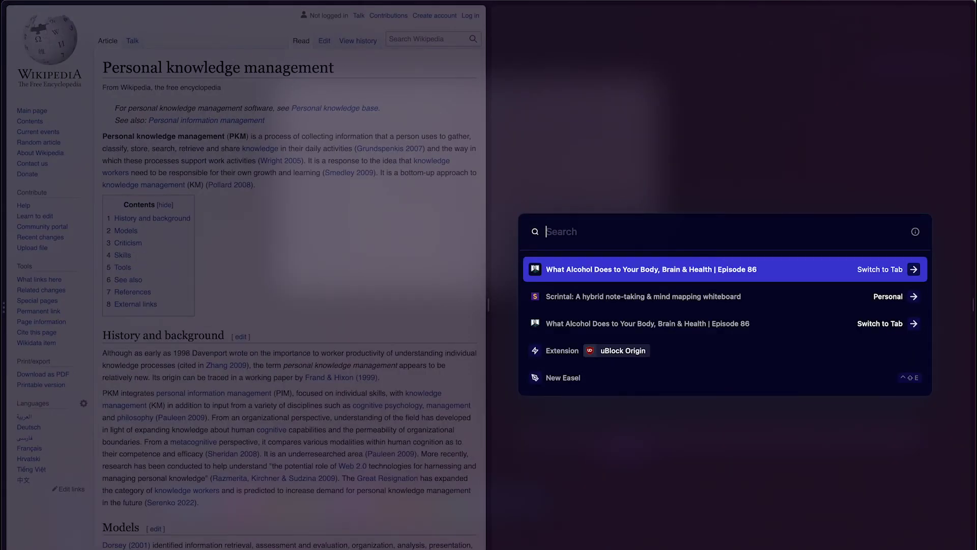
pyautogui.press('Down')
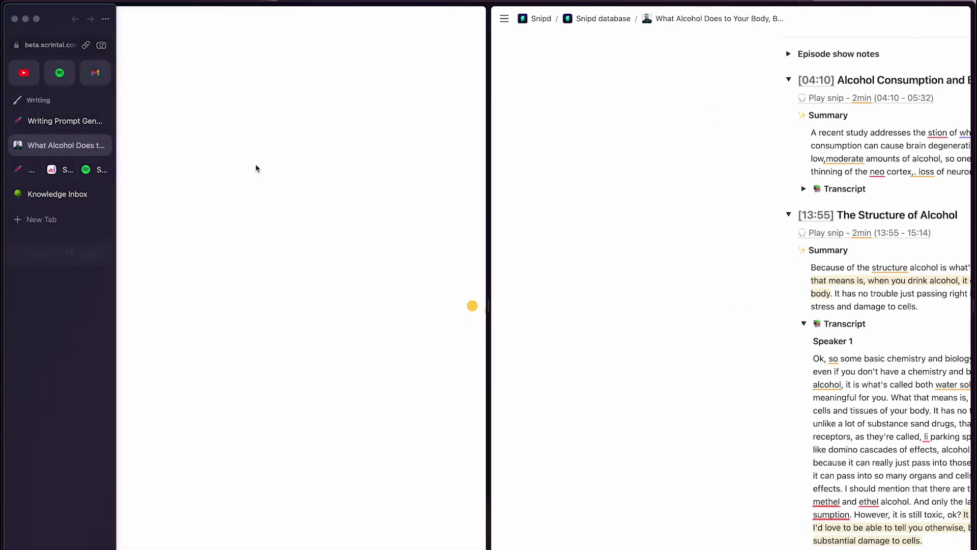
# Toggle the sidebar in the Writing space and create a new Arc note while the YouTube video is open.
pyautogui.press('super+s')
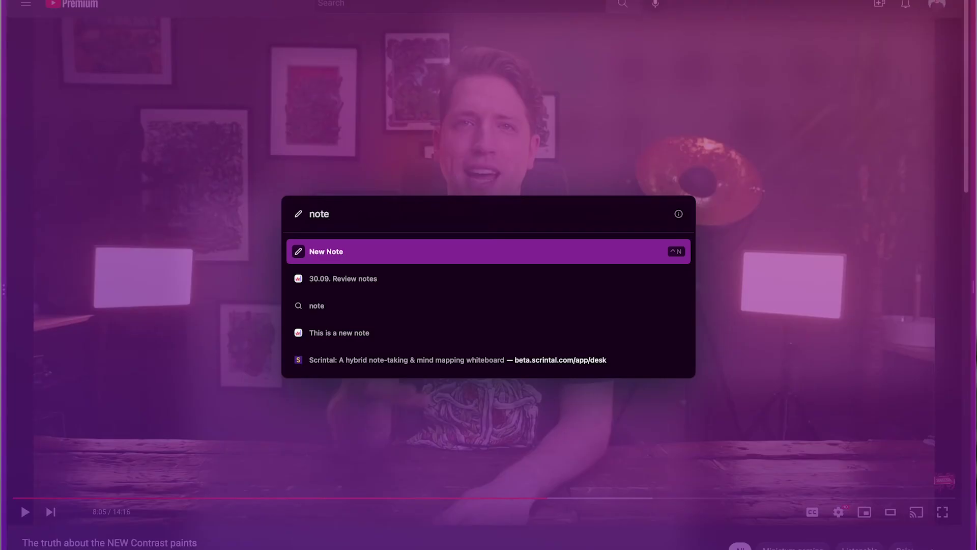
pyautogui.press('Return')
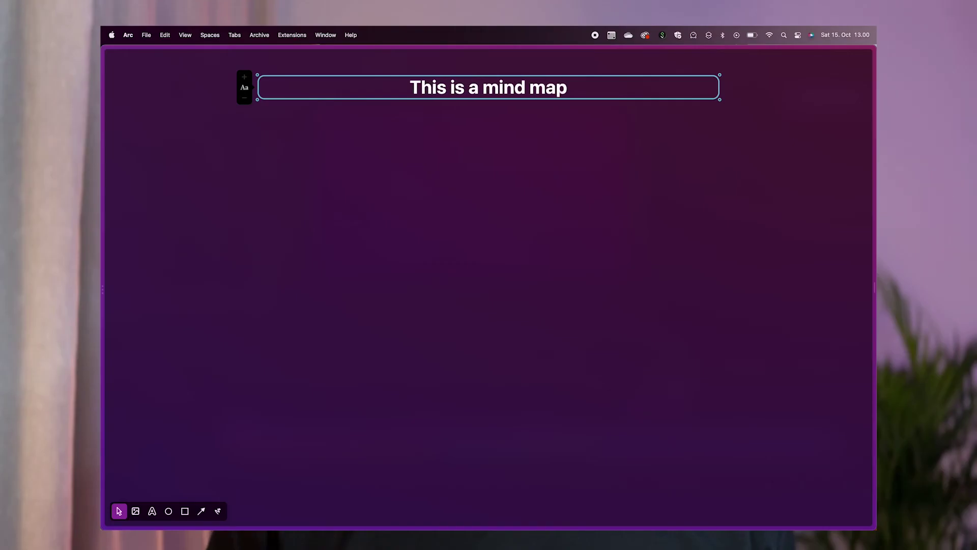
# Draw a rectangle below the "This is a mind map" title and connect it with an arrow to a second rectangle.
pyautogui.press('Escape')
pyautogui.click(185, 511)
pyautogui.moveTo(296, 140)
pyautogui.mouseDown()
pyautogui.moveTo(377, 198)
pyautogui.moveTo(509, 169)
pyautogui.mouseUp()
pyautogui.press('a')
pyautogui.press('r')
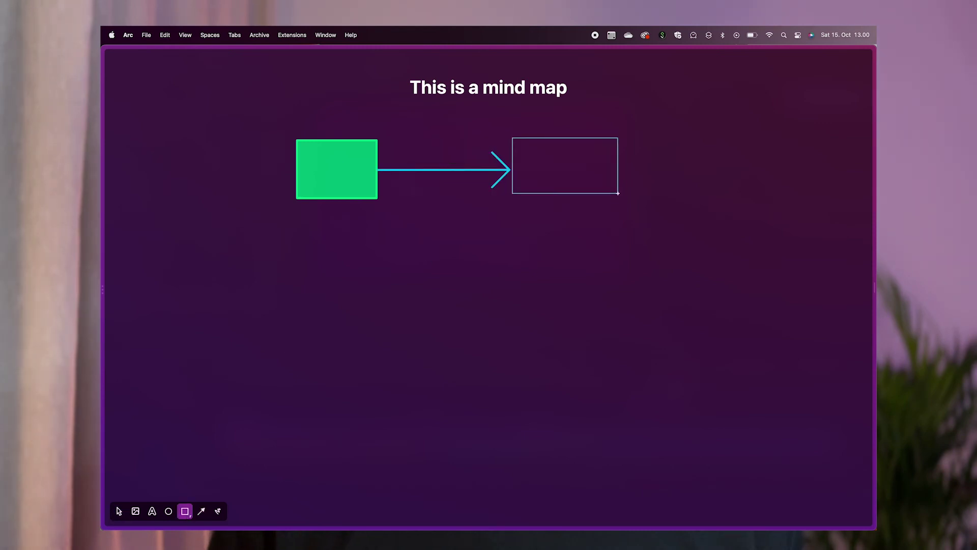
pyautogui.moveTo(618, 194); pyautogui.dragTo(624, 205)
# Label both mind map rectangles with the text "Here is a node!".
pyautogui.press('t')
pyautogui.click(323, 221)
pyautogui.write('Here is a node!')
pyautogui.moveTo(285, 221); pyautogui.dragTo(568, 168)
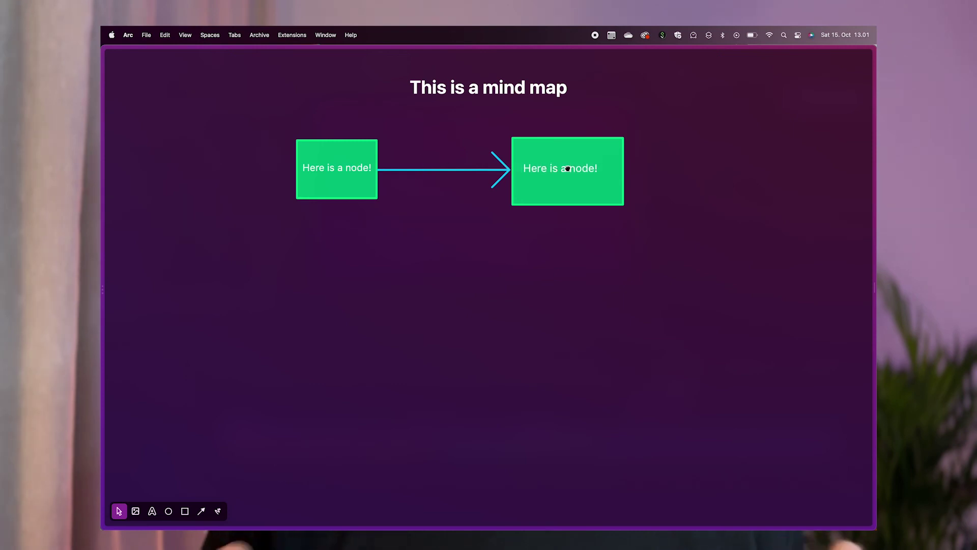